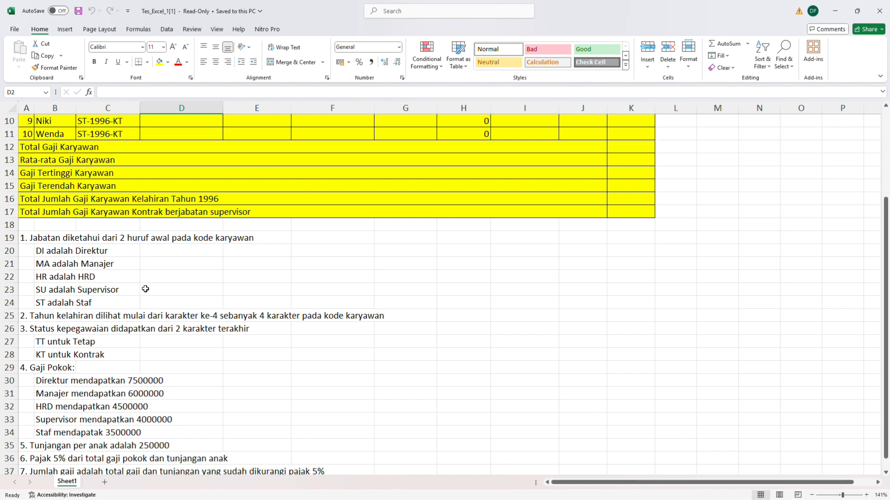
scroll(145, 289, "up", 3)
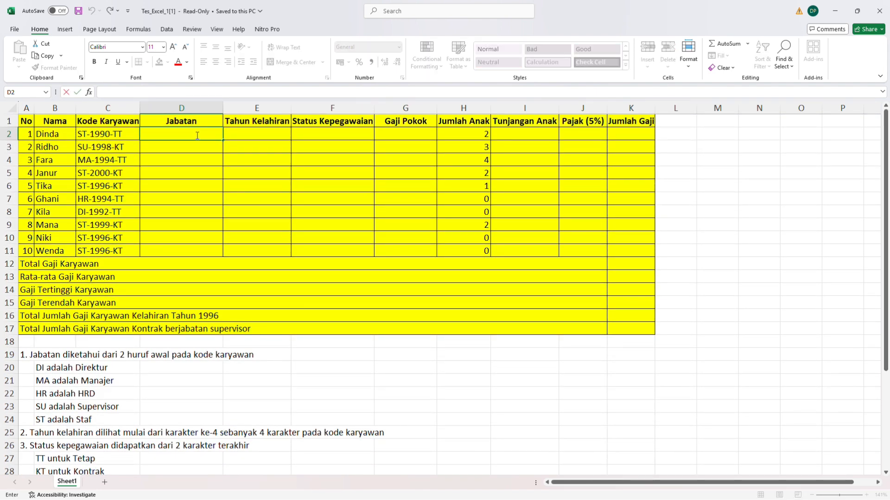
type("IF LEFT BERTINGKAT")
key("BackSpace")
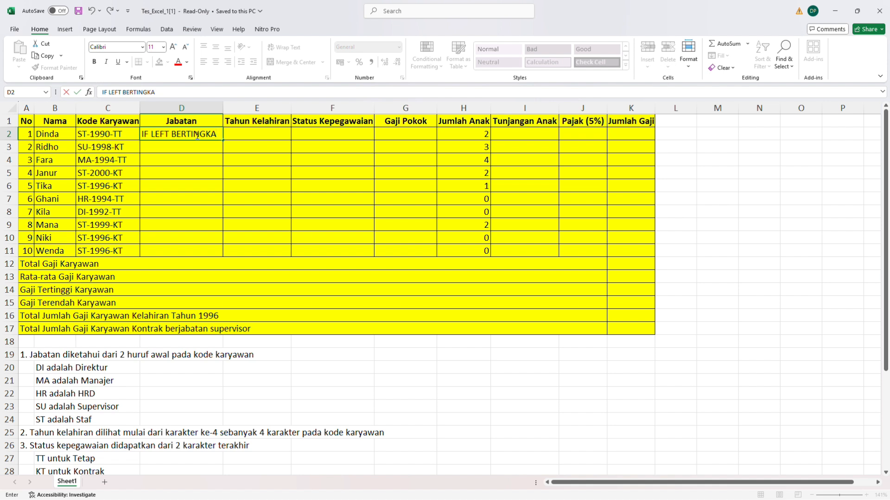
key("BackSpace")
key("BackSpace")
key("BackSpace")
key("BackSpace")
key("BackSpace")
key("BackSpace")
key("BackSpace")
key("BackSpace")
key("BackSpace")
key("BackSpace")
key("BackSpace")
key("BackSpace")
key("BackSpace")
key("BackSpace")
key("BackSpace")
key("BackSpace")
key("BackSpace")
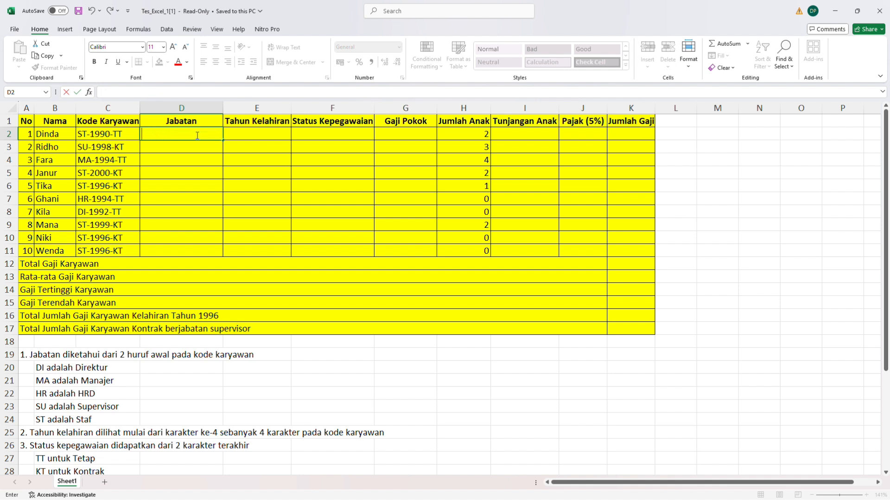
Start a formula in D2 with IF and LEFT that returns "STAF" when the first 2 characters of C2 equal "ST".
type("=IF")
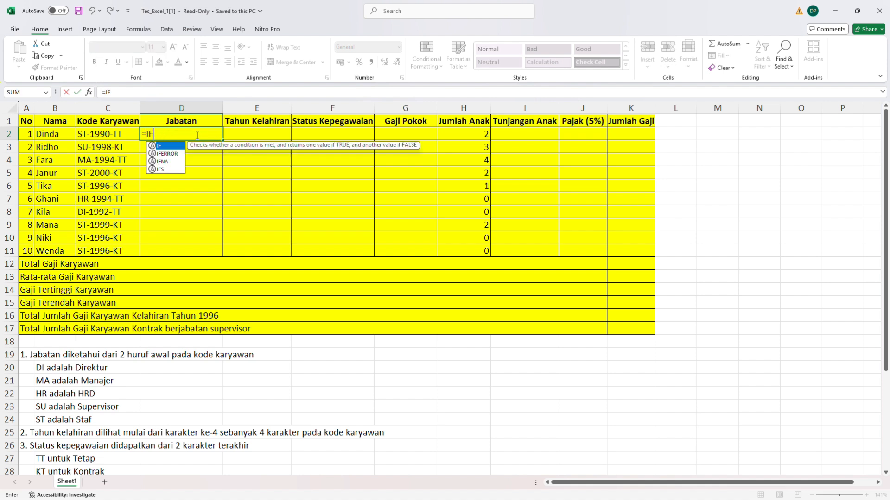
type("(LE")
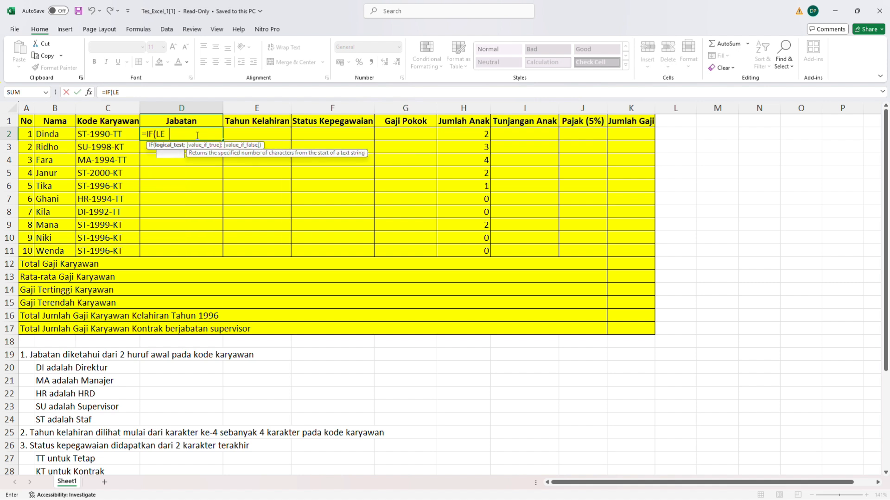
type("FT(")
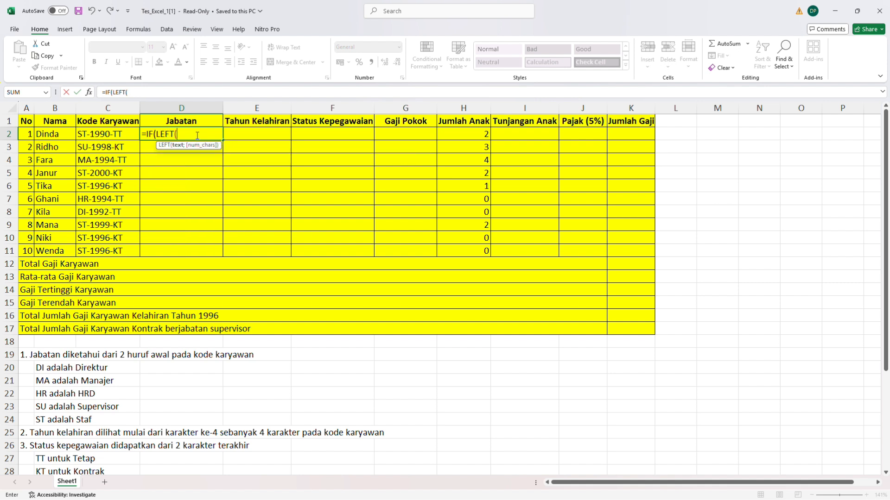
left_click(128, 134)
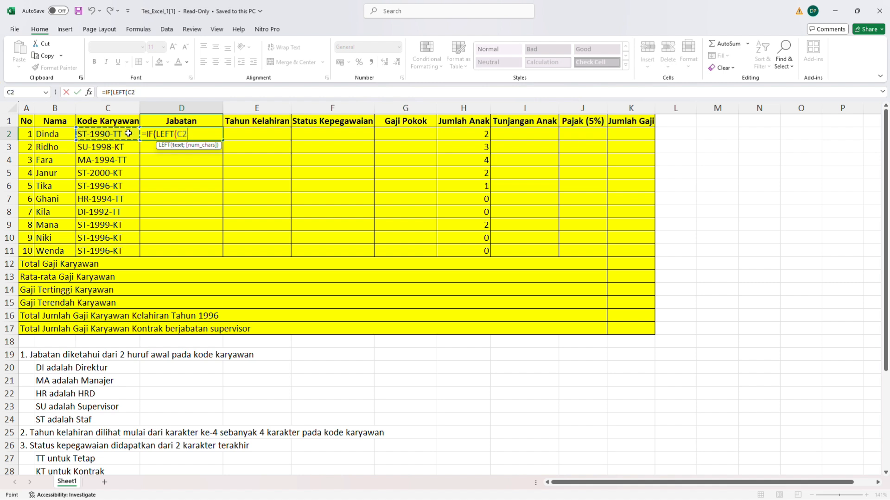
type(";")
scroll(213, 267, "down", 1)
scroll(213, 267, "down", 1)
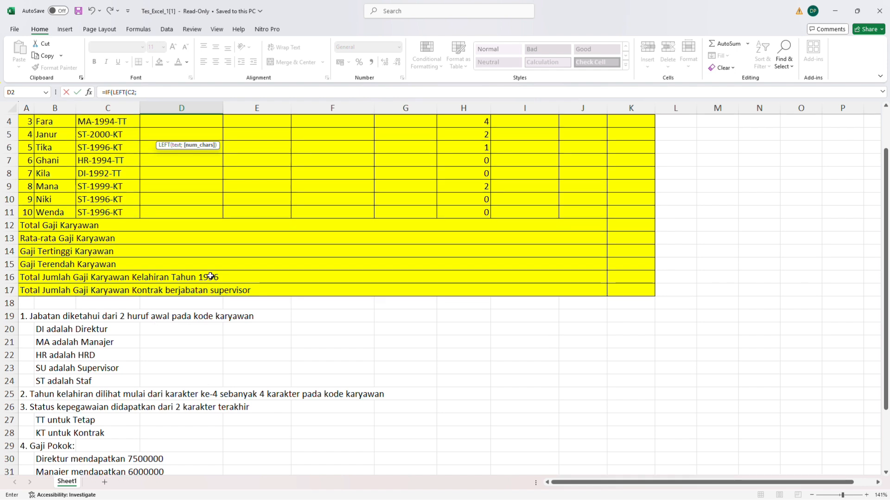
scroll(209, 276, "up", 2)
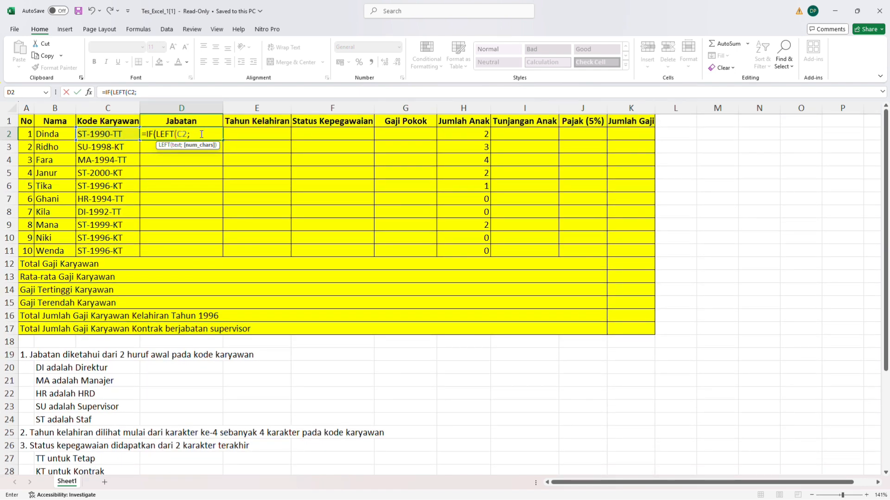
type("2)=")
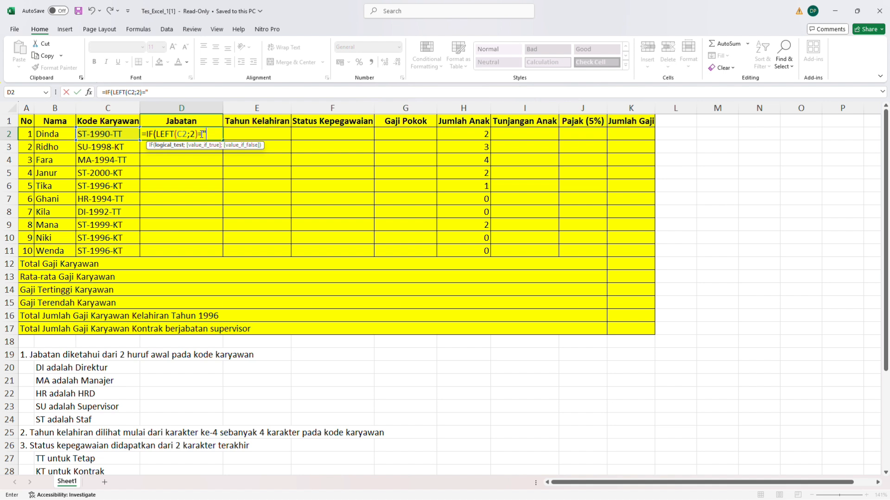
type("\"ST\"")
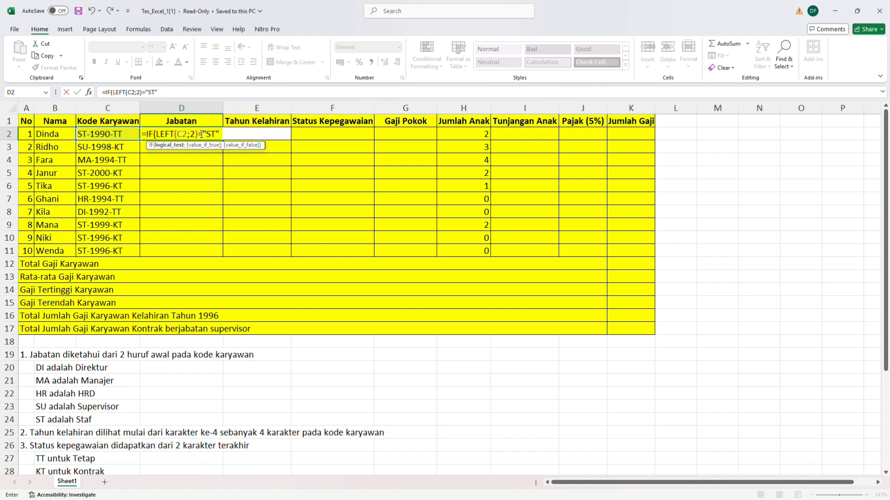
type(";")
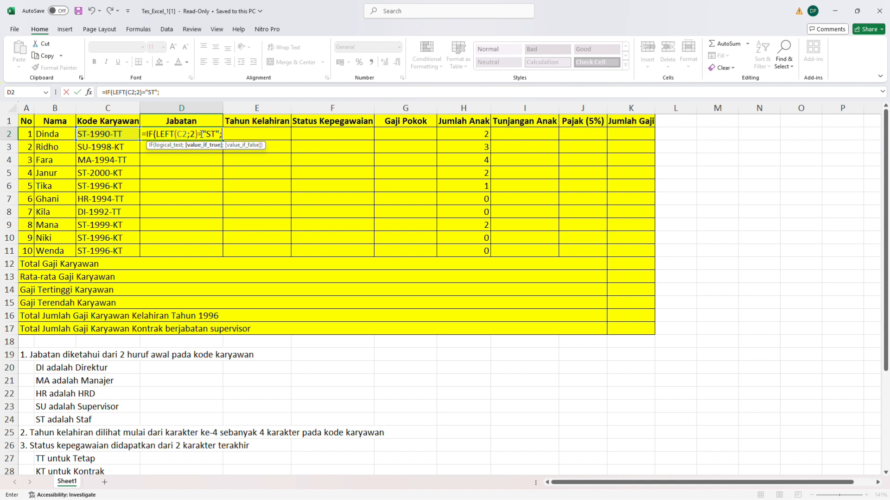
type("\"STAF\";I")
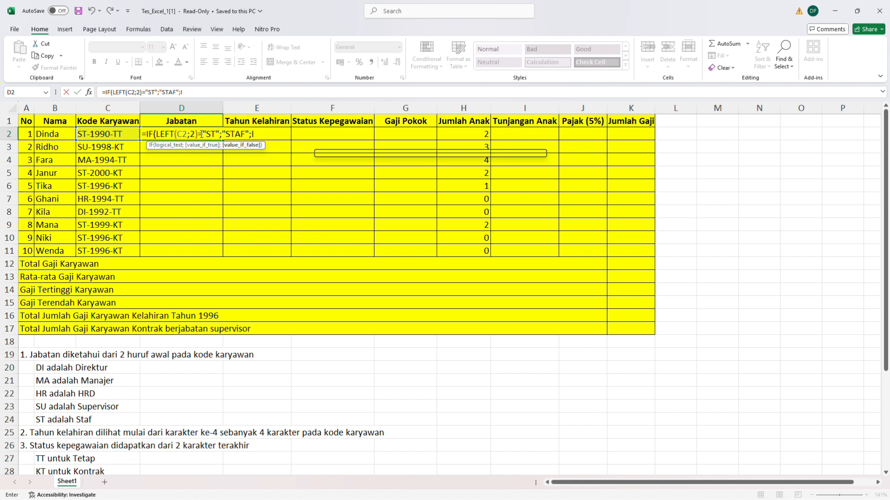
Nest a second IF in the D2 formula returning "SUPERVISOR" when LEFT(C2;2) equals "SU".
type("F(")
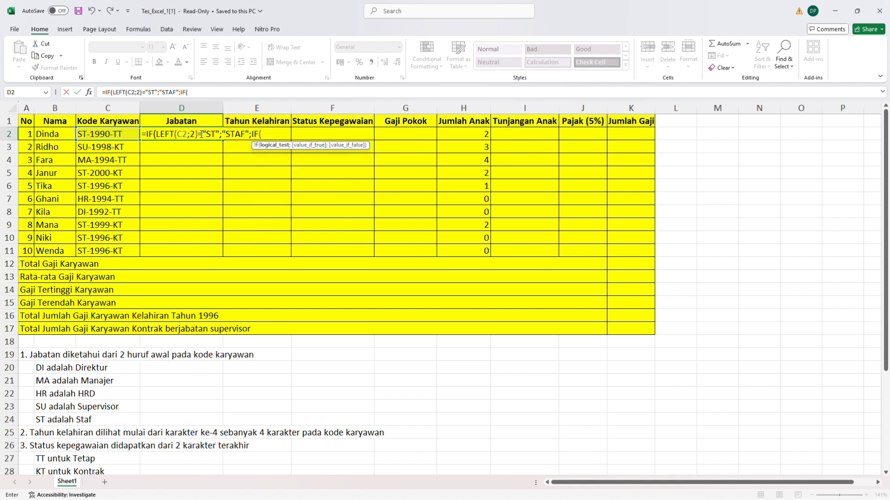
type("LEFT")
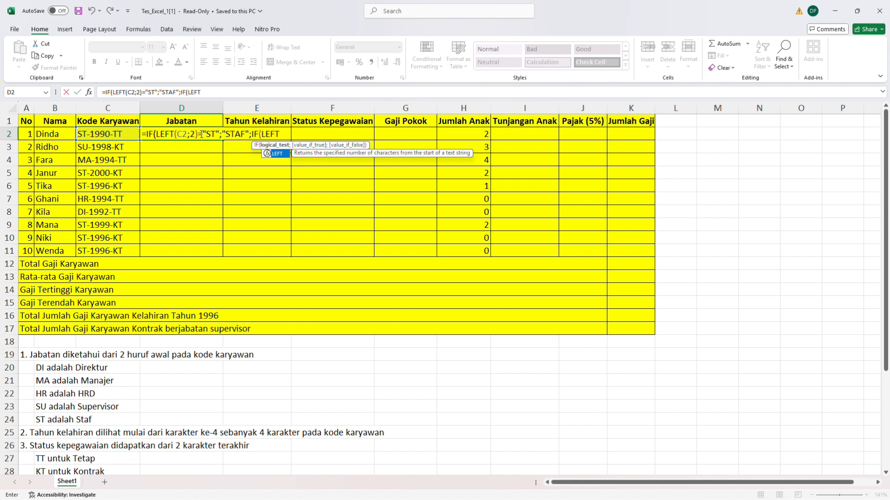
type("(")
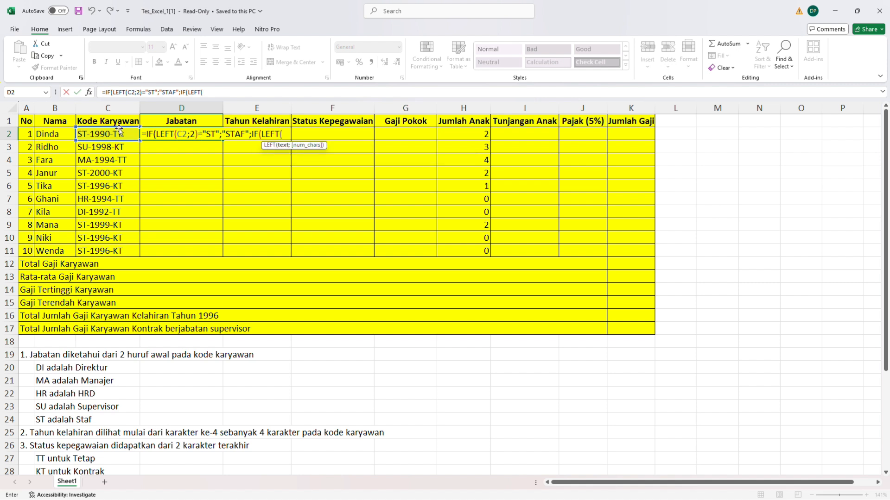
left_click(119, 132)
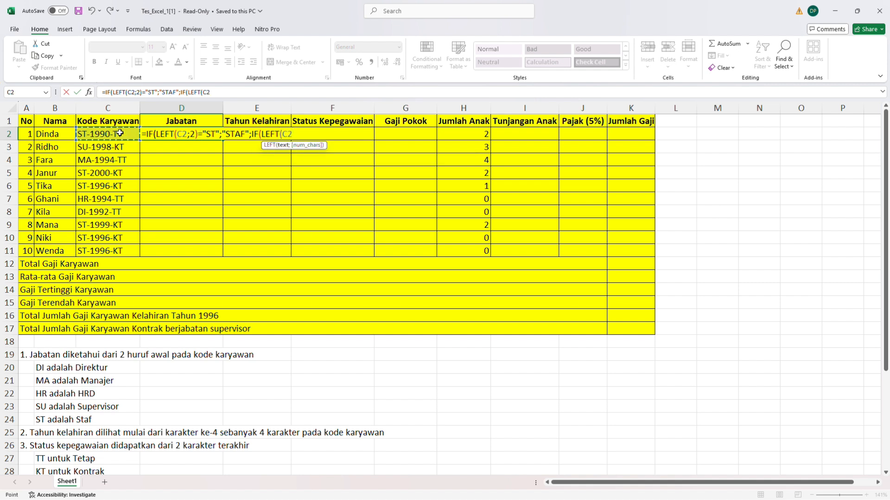
type(";2)")
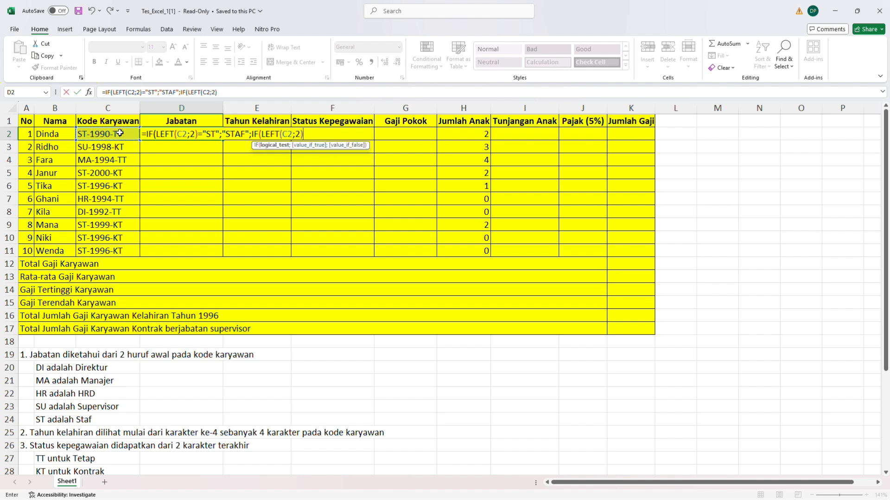
type("=\"SU\";\"")
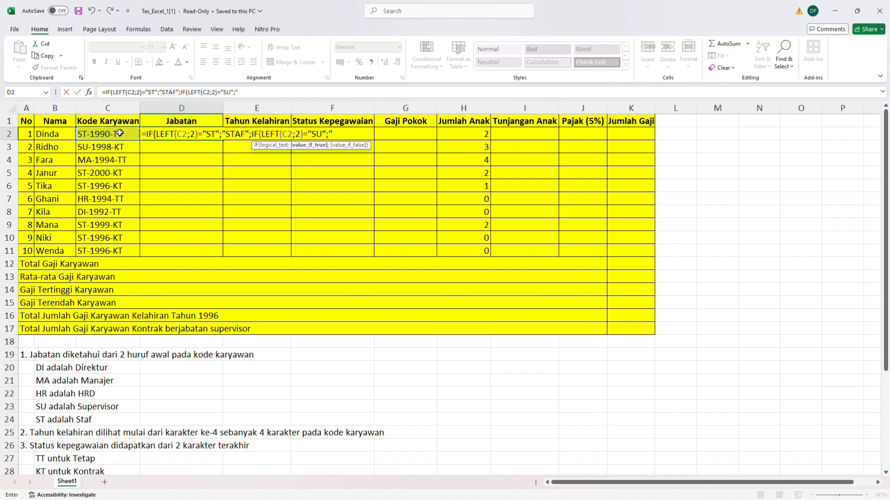
type("SUPERVISOR")
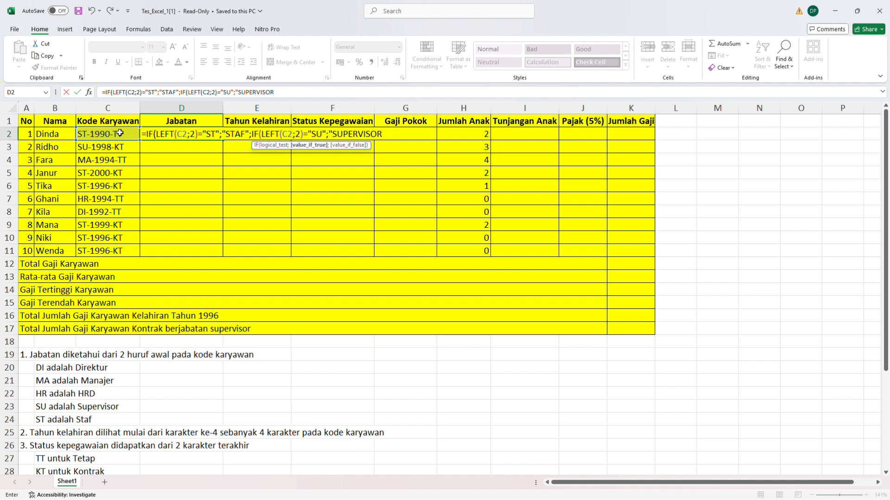
type("\";IF")
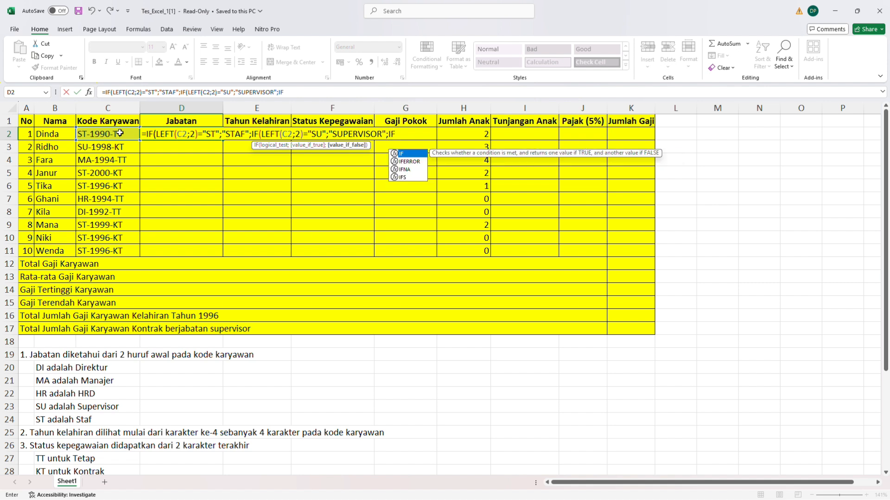
Continue the D2 formula with a third IF test returning "HRD" when LEFT(C2;2) equals "HR".
type("(LEFT")
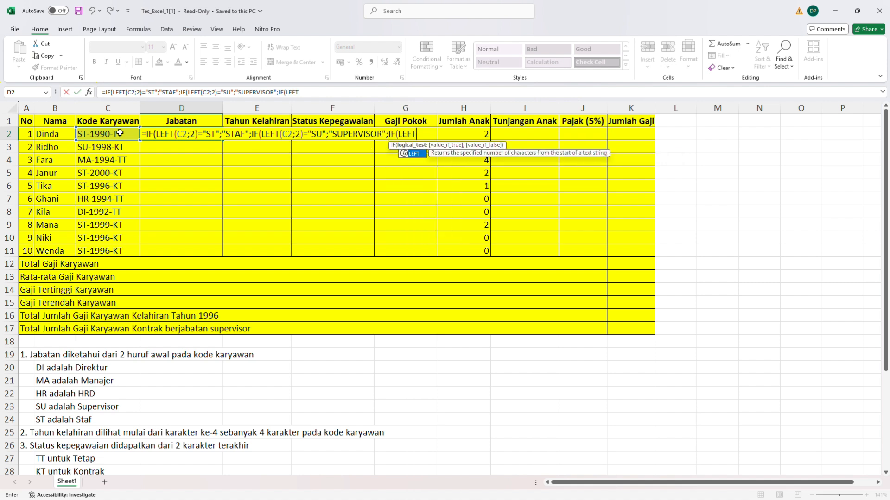
type("(")
left_click(120, 134)
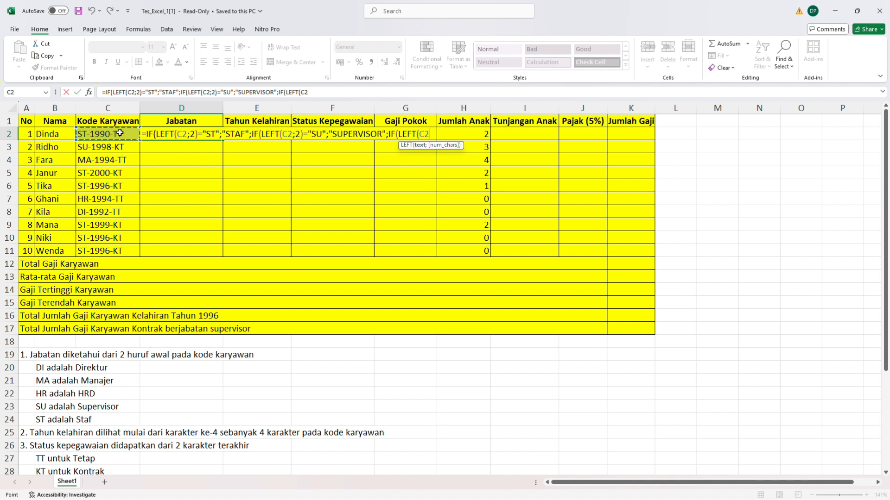
type(";2)=")
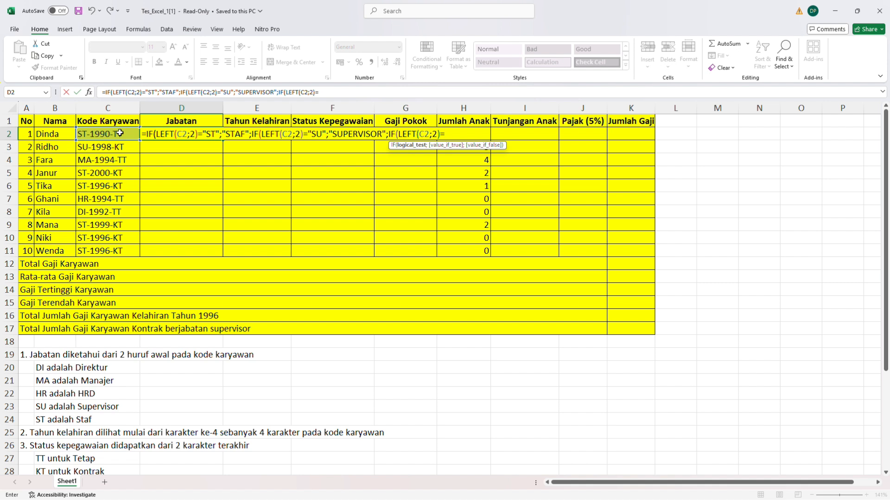
type("\"HR\";")
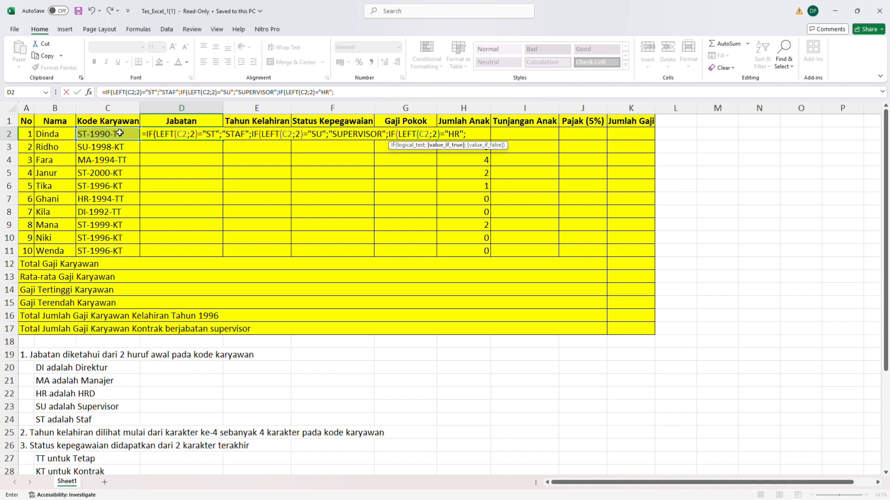
type("\"HRD")
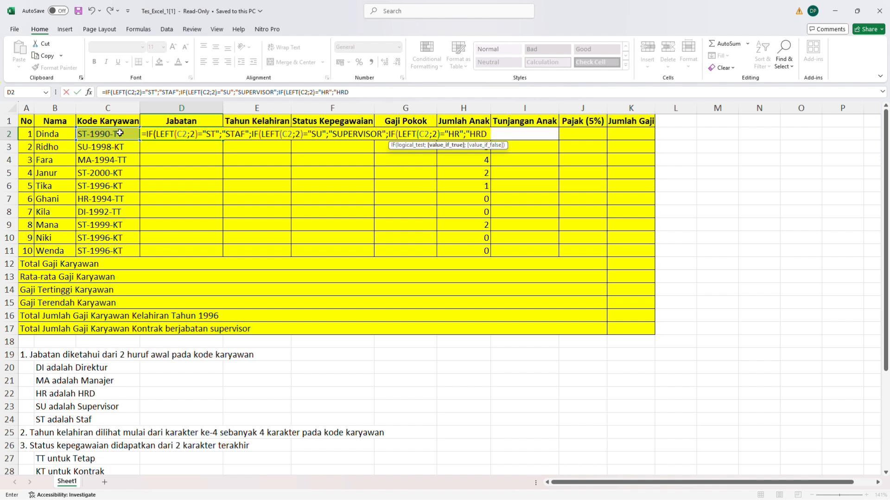
type("\";i")
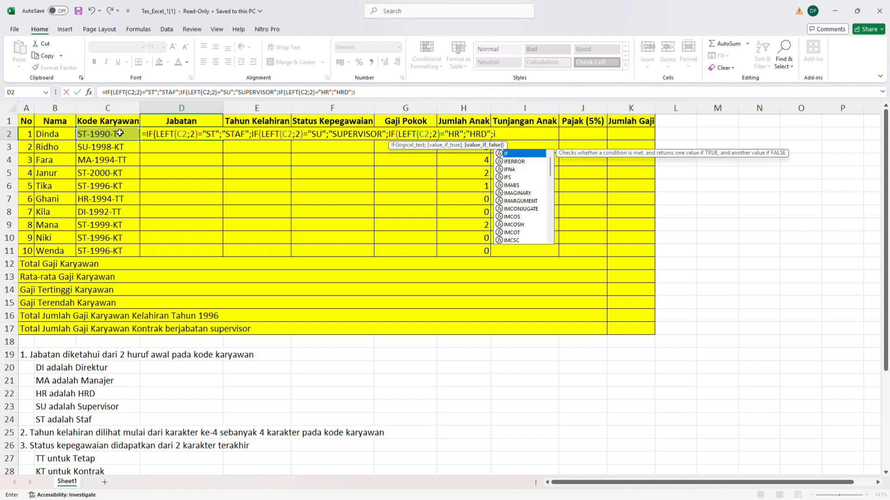
Nest a fourth IF in the D2 formula returning "MANAJER" when LEFT(C2;2) equals "MA".
key("BackSpace")
type("IF")
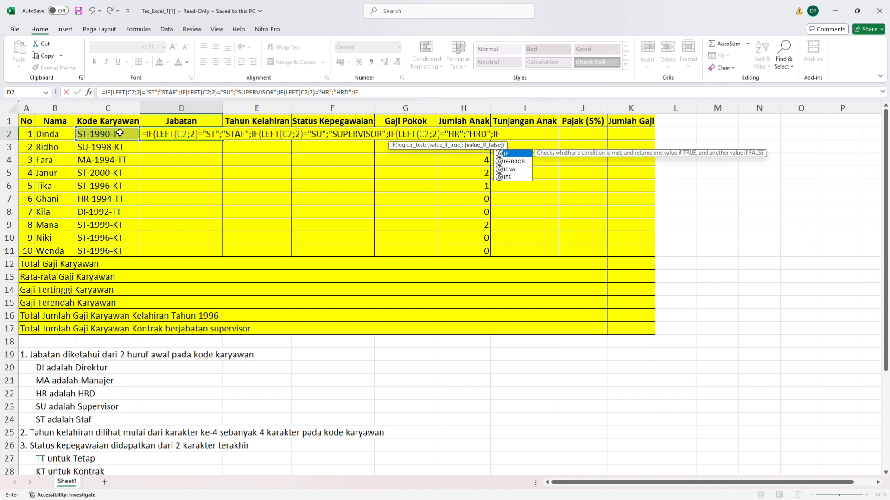
type("(LEFT")
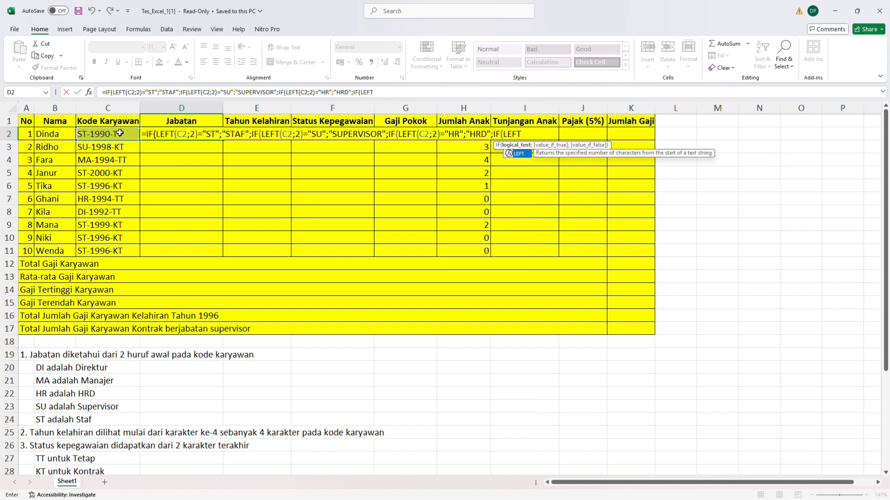
type("(")
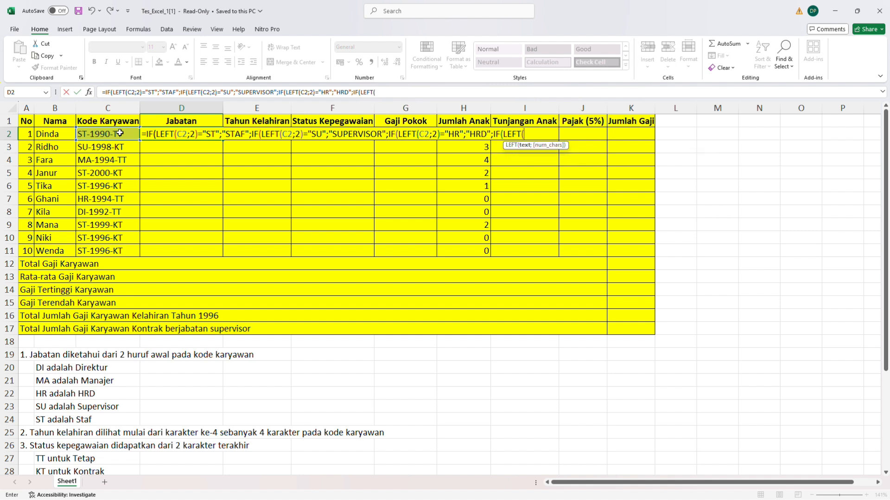
left_click(120, 133)
type(";2)")
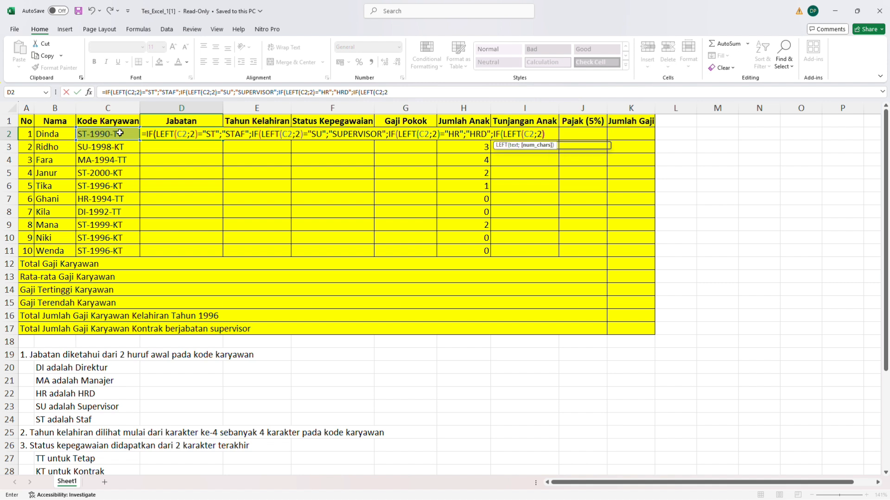
type("=")
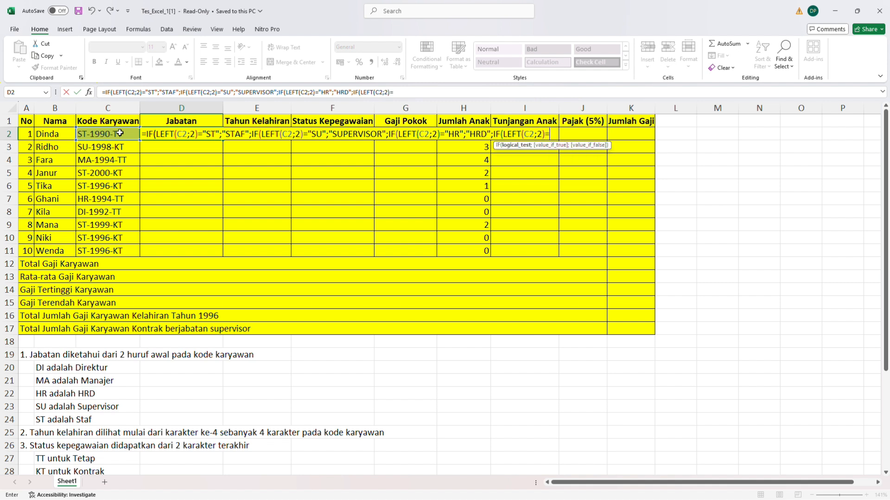
type("\"")
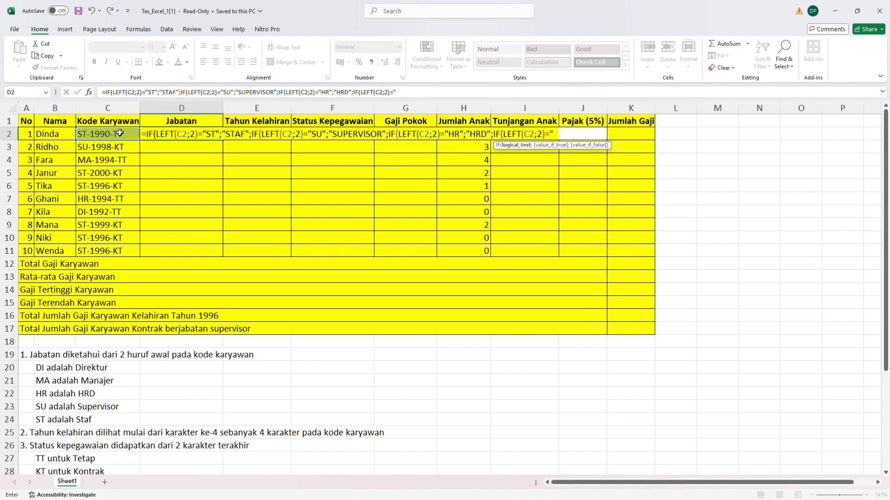
type("MA\"")
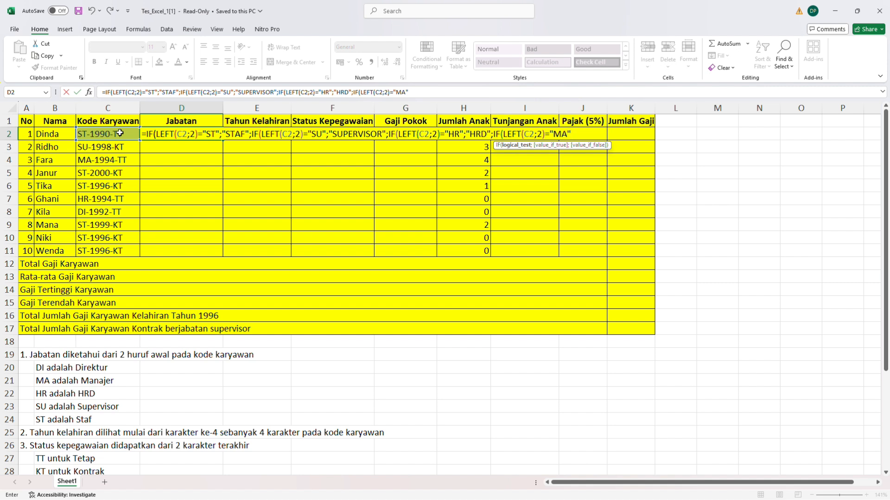
type(";\"")
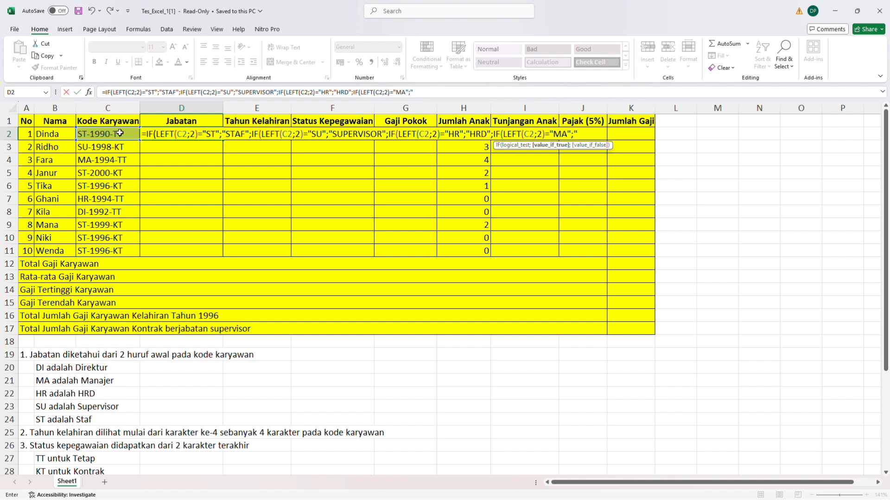
type("MANAJER\";DIR")
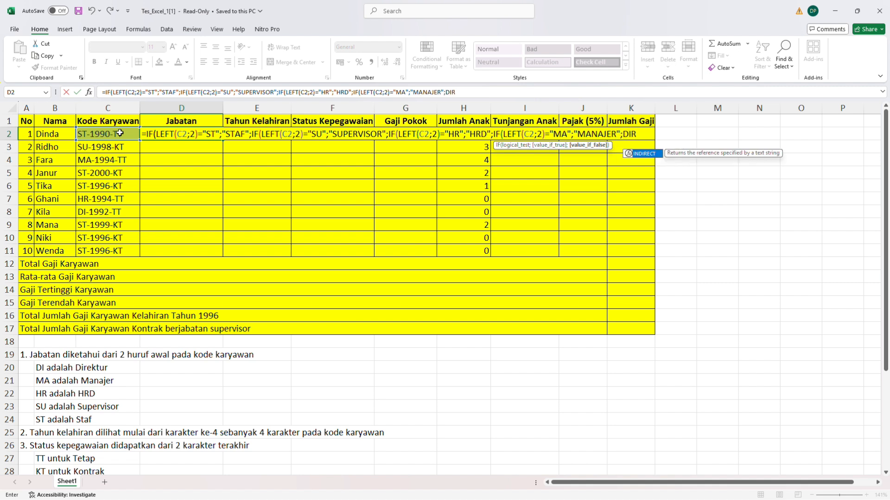
Complete the D2 formula with "DIREKTUR" as the final false value and fill it down through D11.
key("BackSpace")
key("BackSpace")
key("BackSpace")
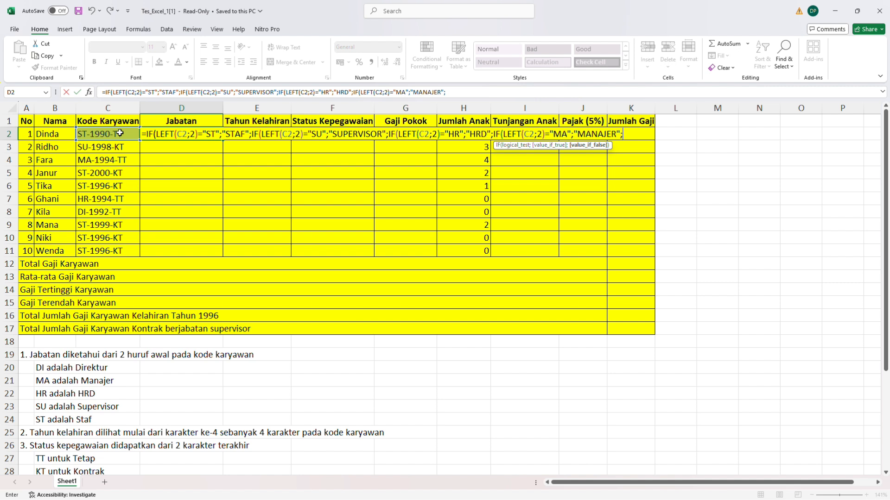
type("\"DIREKTUR")
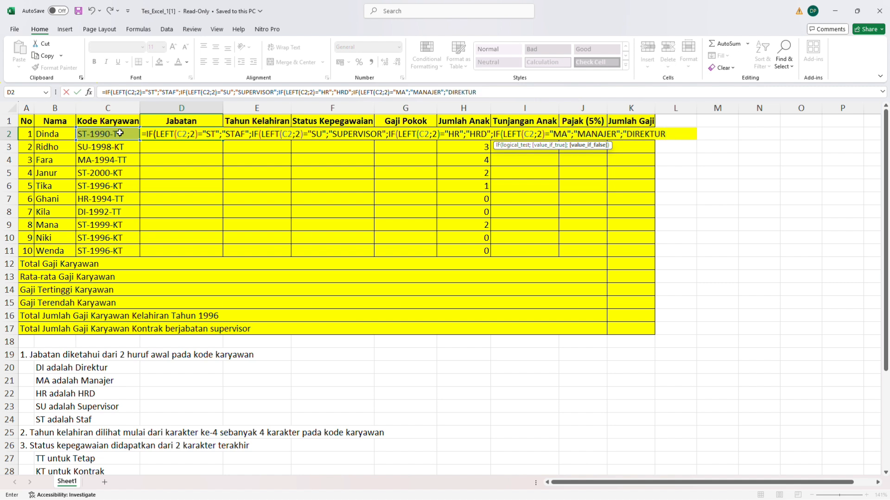
type("\"))))")
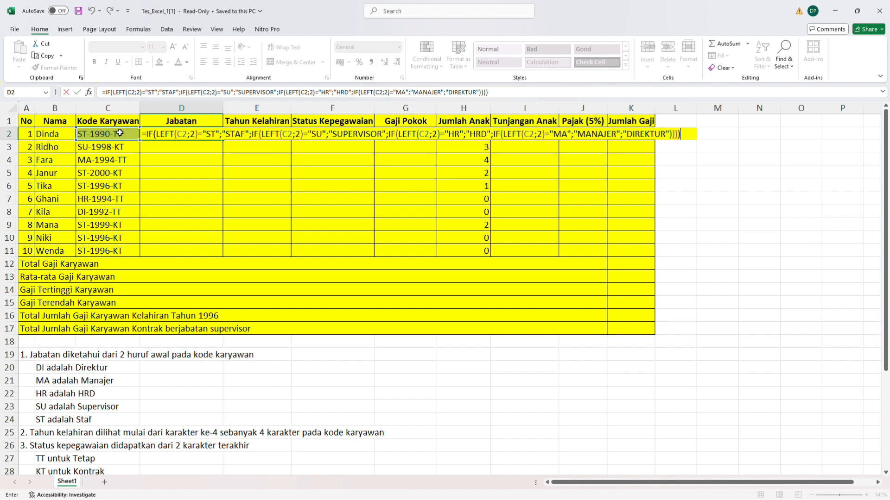
key("Return")
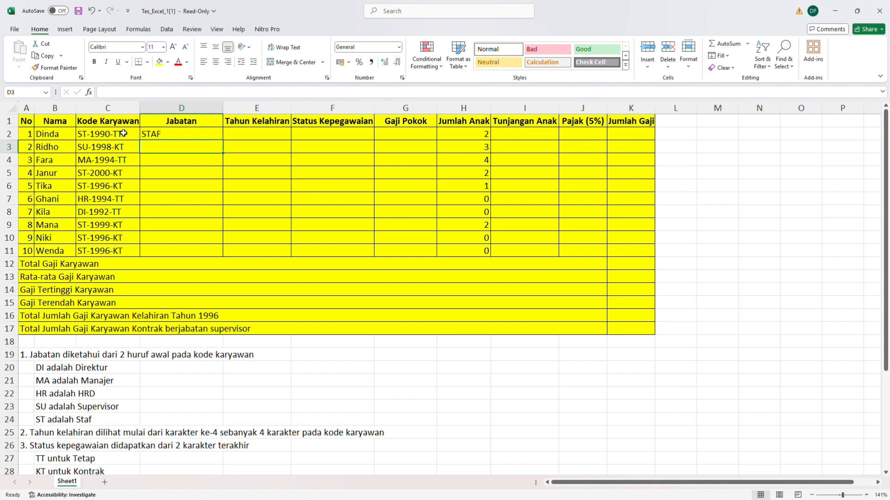
left_click(181, 135)
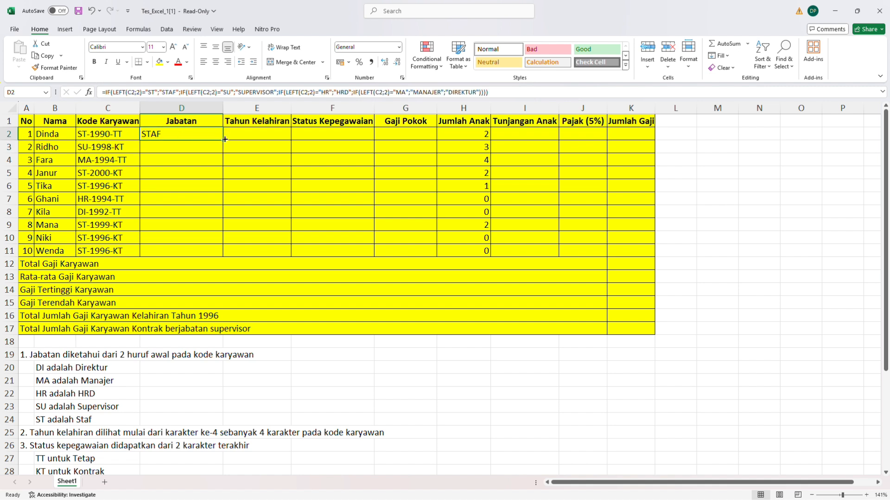
left_click_drag(225, 139, 225, 255)
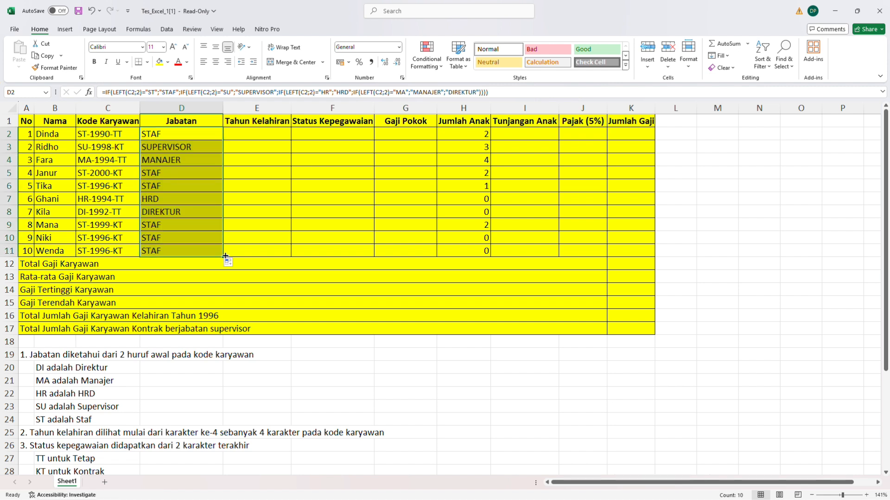
Start a MID formula in E2, under Tahun Kelahiran, with C2 as its text argument.
left_click(269, 135)
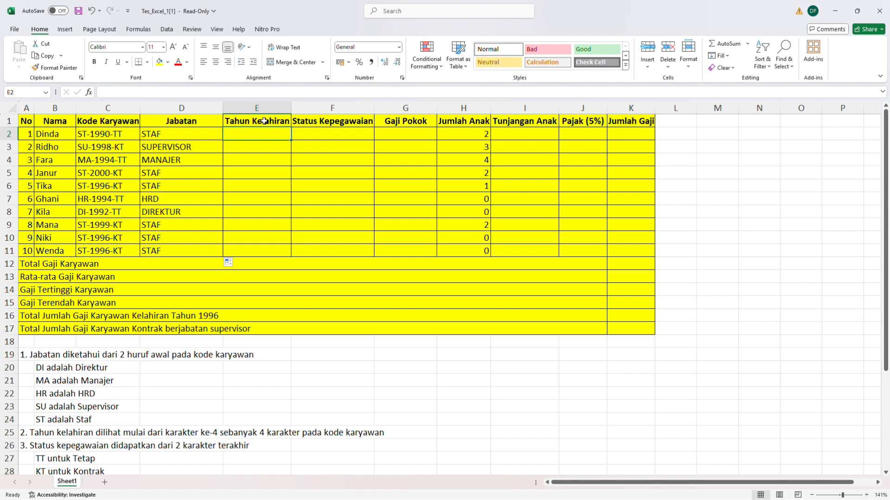
scroll(251, 276, "down", 1)
scroll(251, 276, "down", 3)
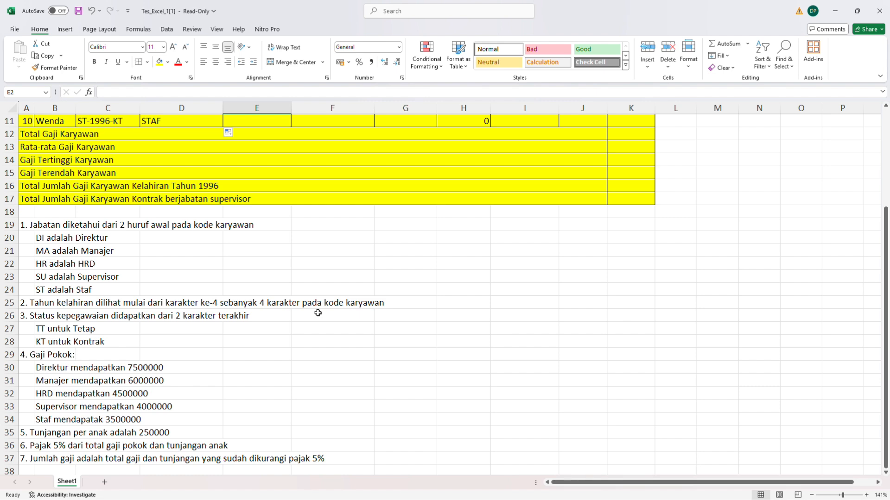
scroll(373, 309, "up", 4)
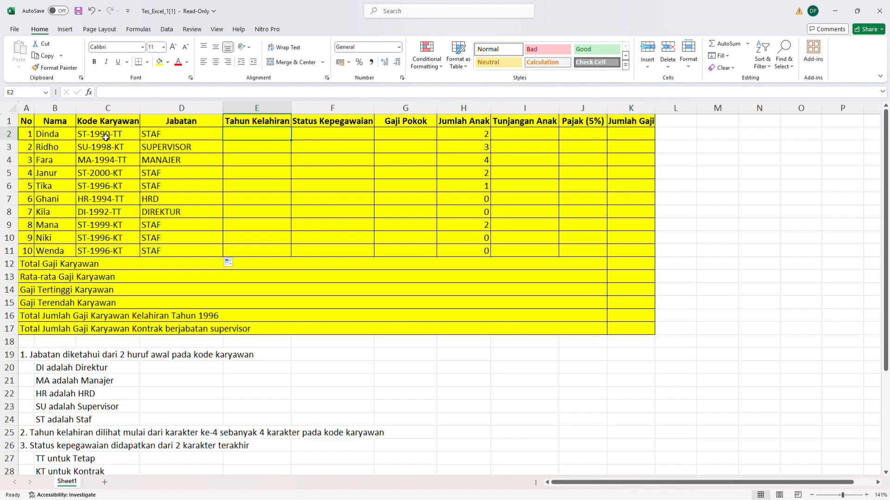
double_click(248, 135)
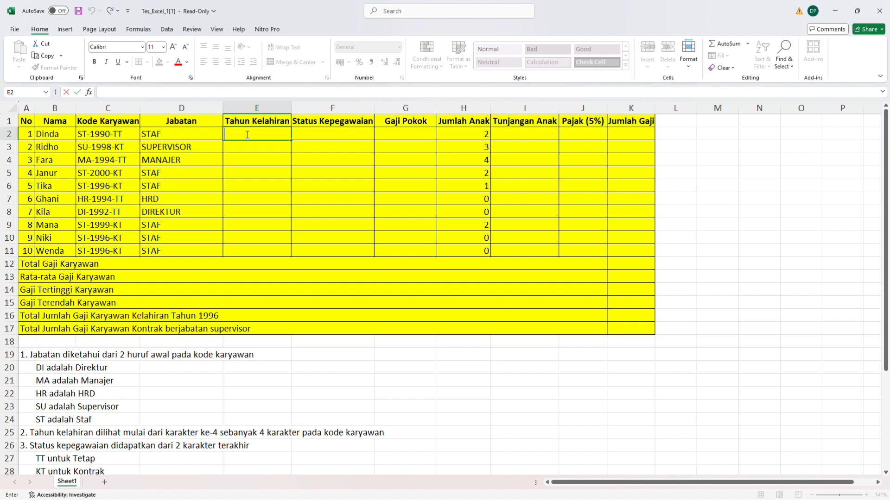
type("=MID")
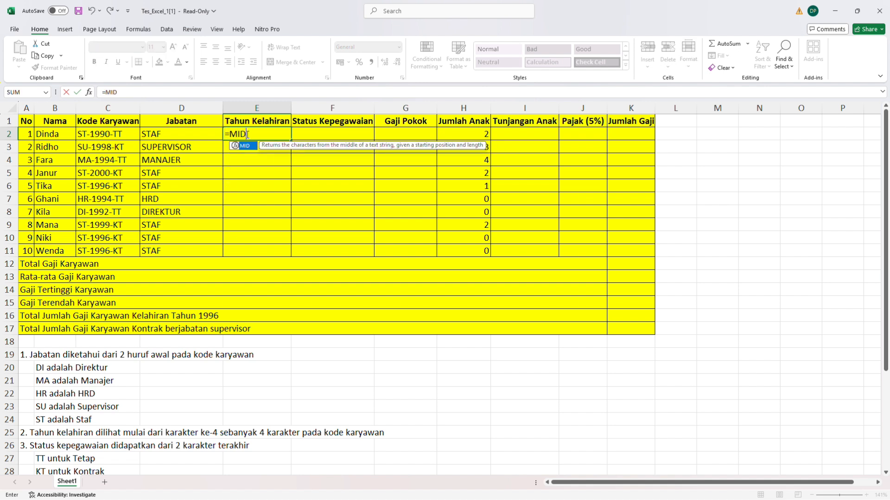
type("(")
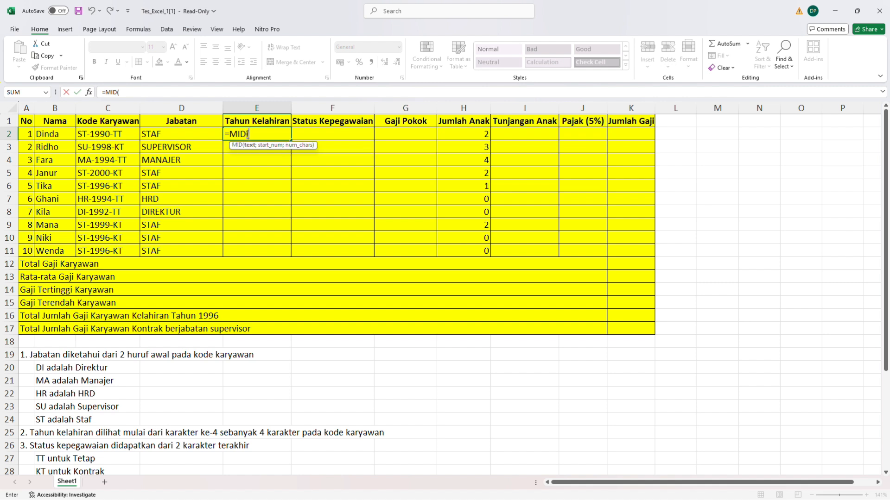
left_click(118, 135)
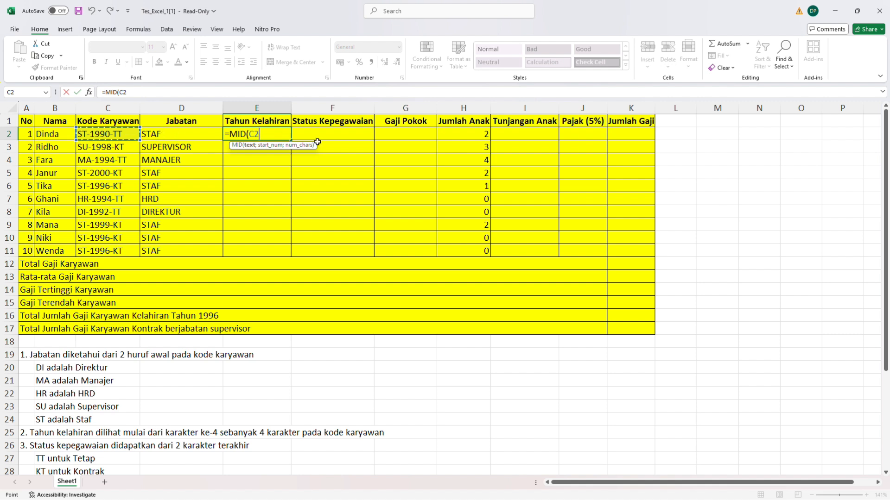
type(";")
Complete the E2 formula as =MID(C2;4;4) and fill it down through E11.
scroll(152, 380, "down", 2)
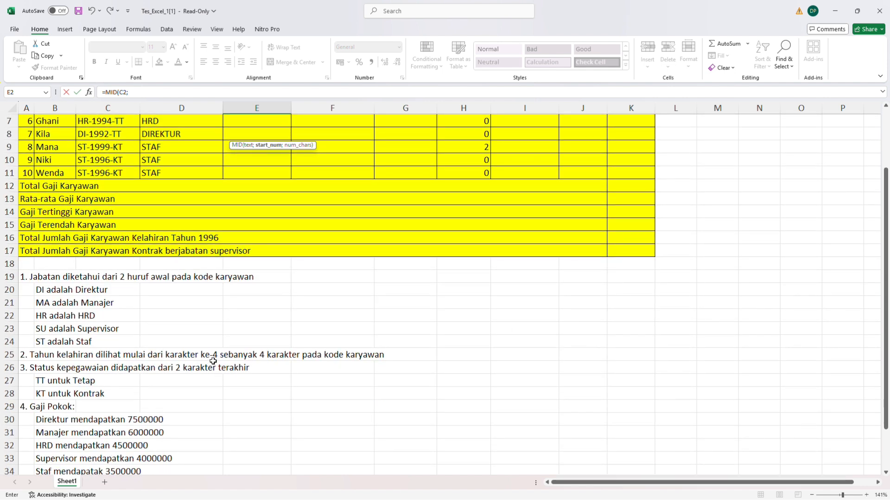
scroll(212, 361, "up", 2)
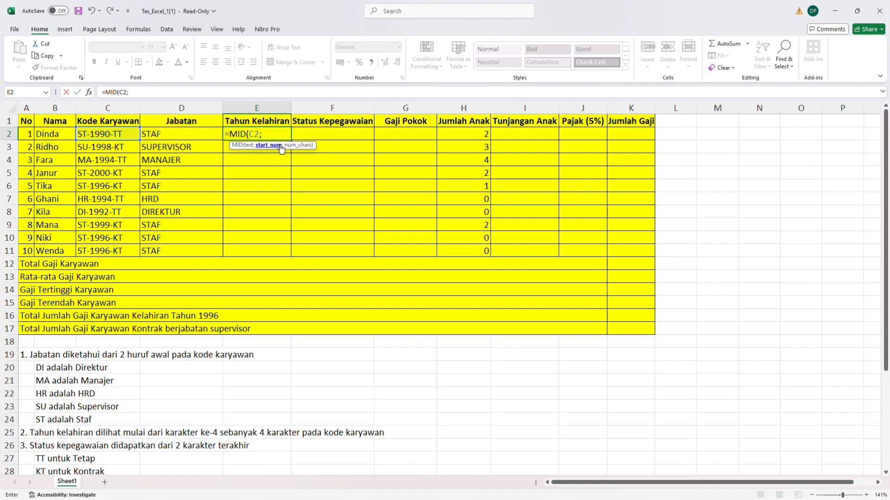
type("4;")
scroll(258, 375, "down", 1)
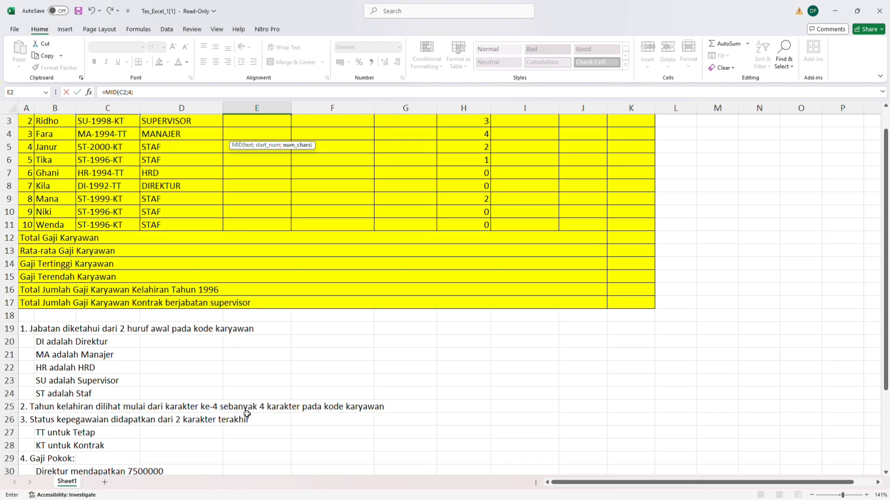
scroll(298, 288, "up", 1)
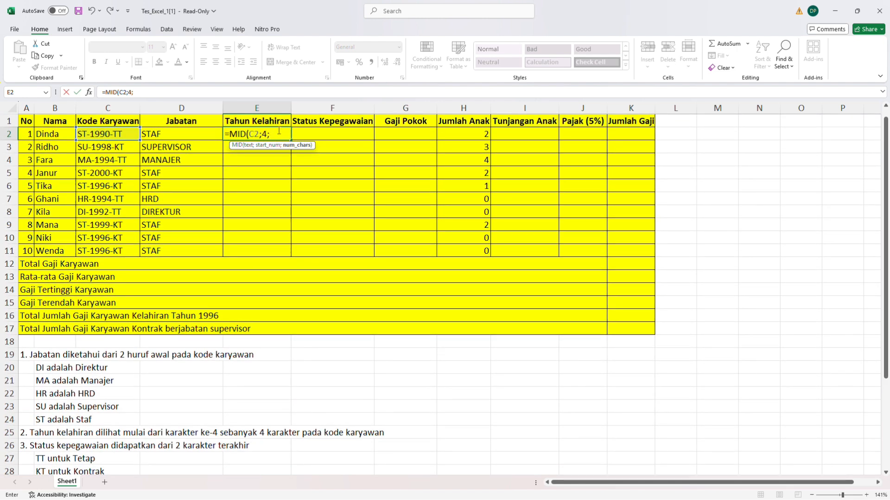
type("4)")
key("Return")
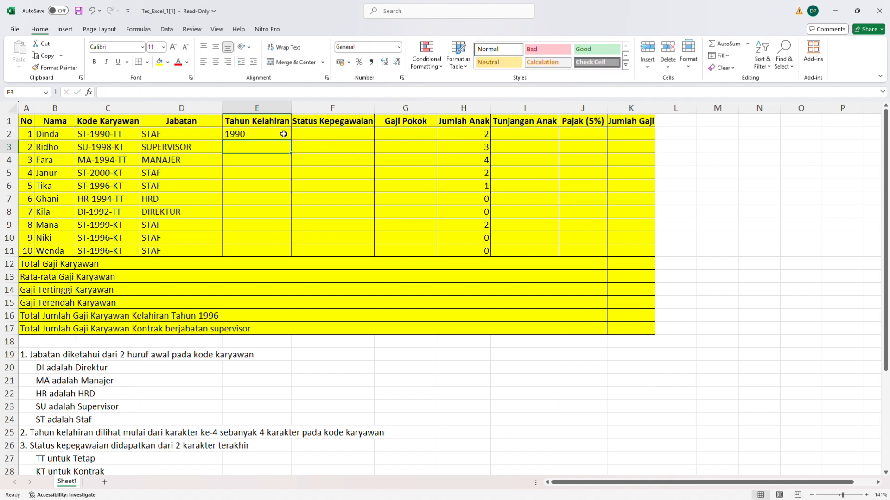
left_click(283, 134)
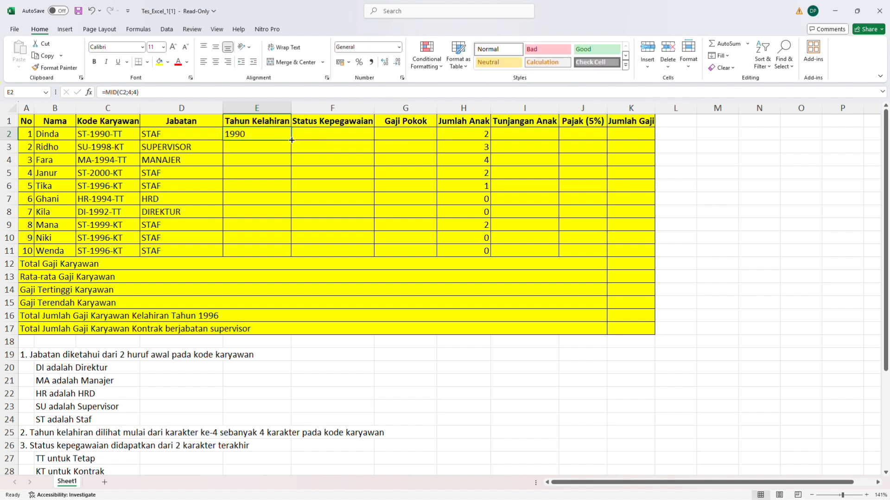
left_click_drag(291, 140, 293, 251)
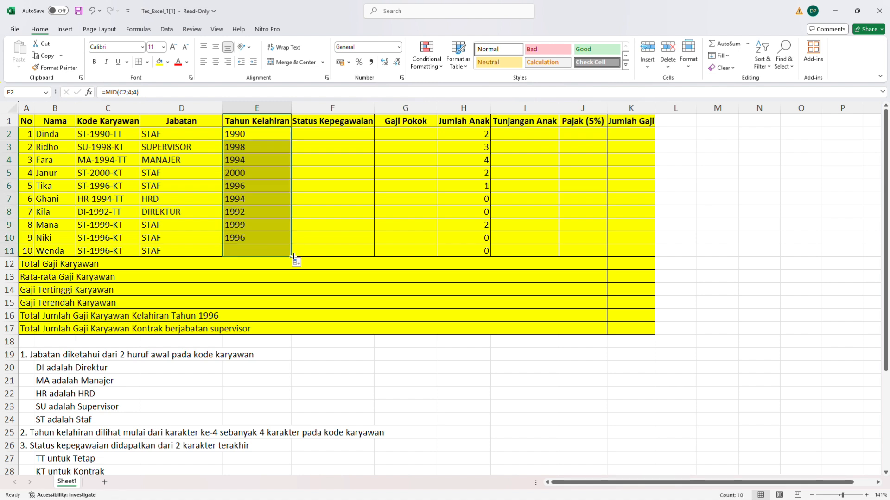
Select F2 under Status Kepegawaian and read rule 3 on employment status in the notes below the table.
left_click(338, 133)
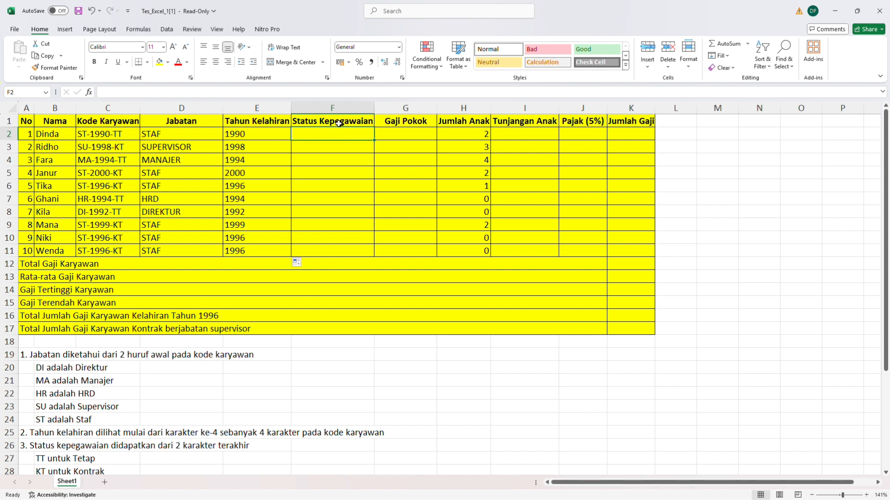
scroll(342, 185, "down", 4)
scroll(343, 205, "down", 1)
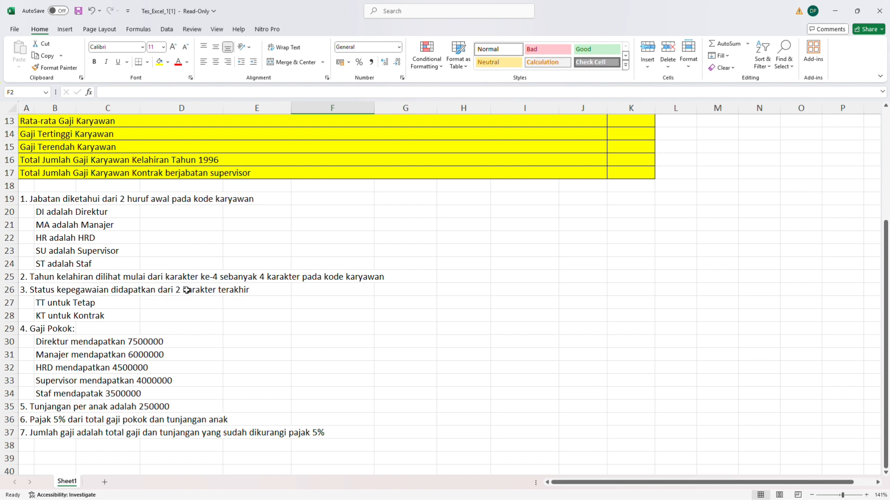
scroll(185, 296, "up", 1)
scroll(185, 295, "up", 4)
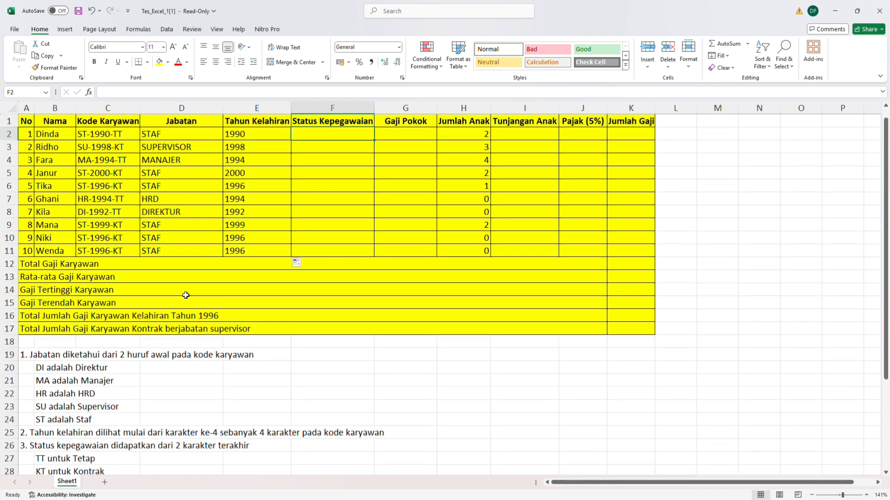
scroll(185, 296, "down", 3)
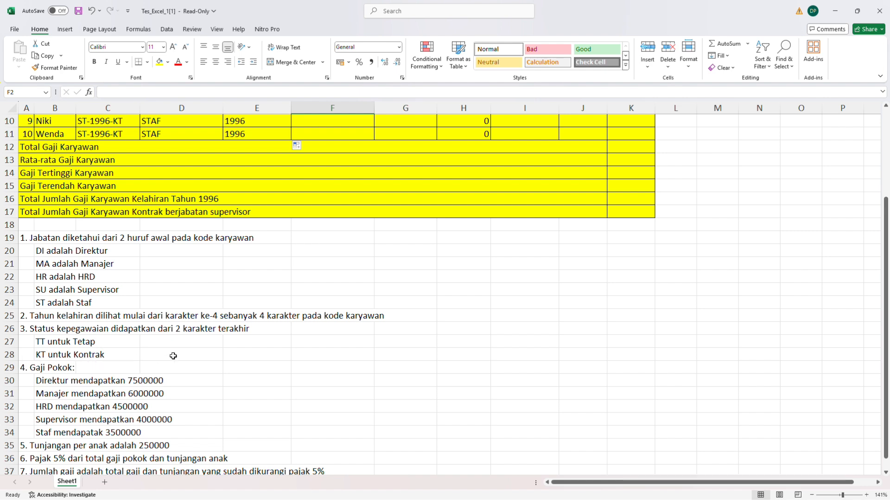
scroll(173, 354, "up", 3)
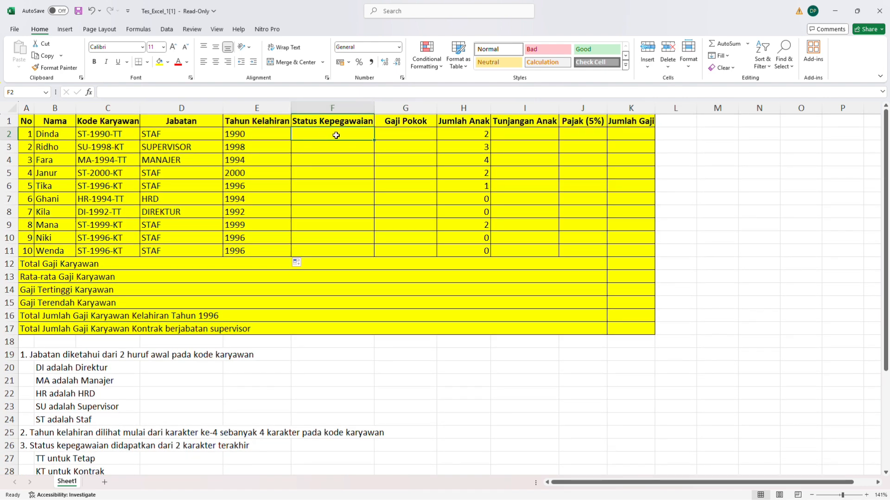
double_click(337, 135)
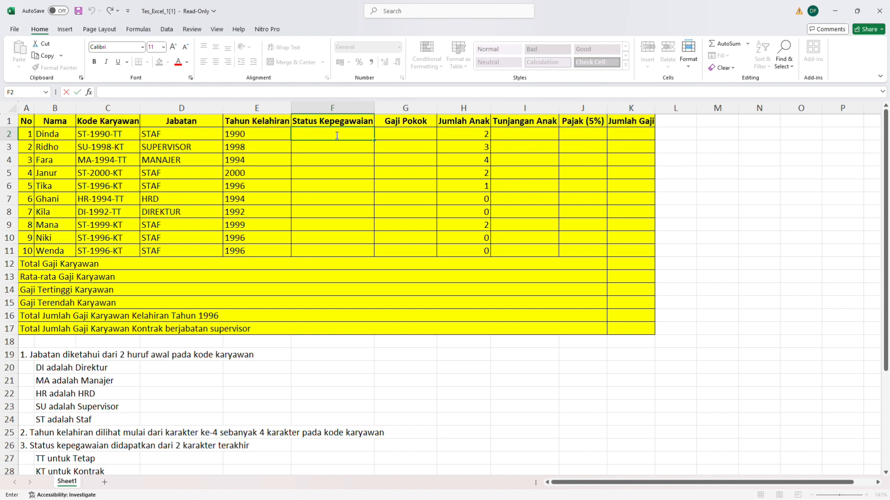
type("IF RIGHT")
key("BackSpace")
key("BackSpace")
key("BackSpace")
key("BackSpace")
key("BackSpace")
key("BackSpace")
key("BackSpace")
key("BackSpace")
Start an IF formula in F2 that tests whether RIGHT(C2;2) equals "TT".
type("=")
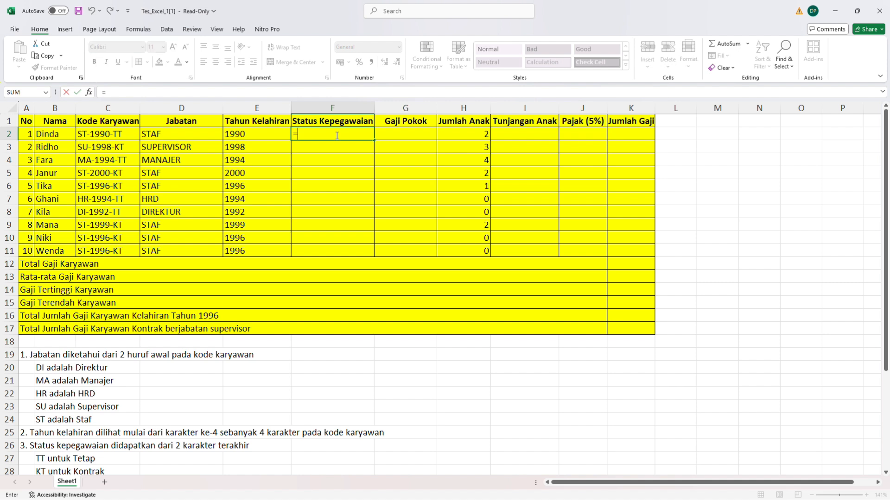
type("IF(")
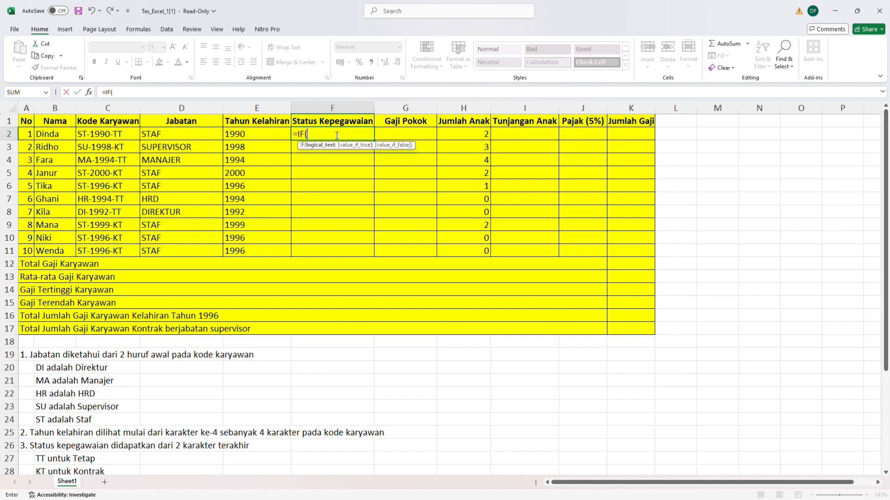
type("RIGHT")
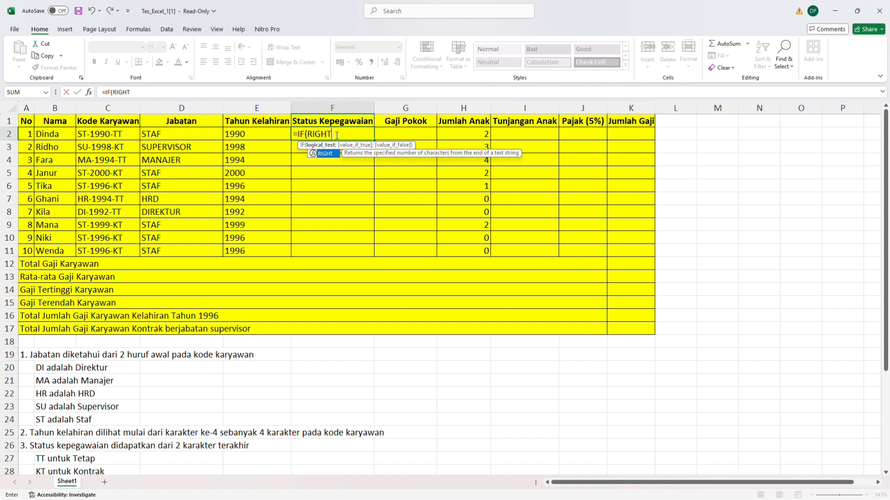
type("(")
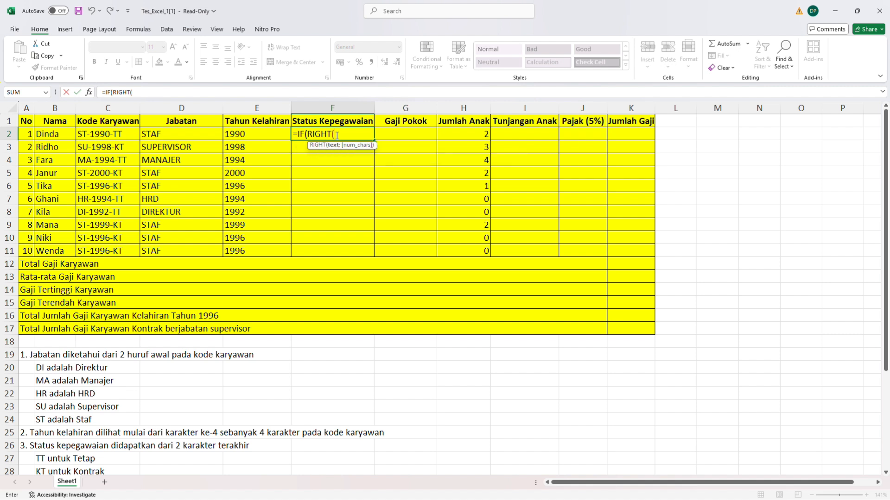
left_click(129, 134)
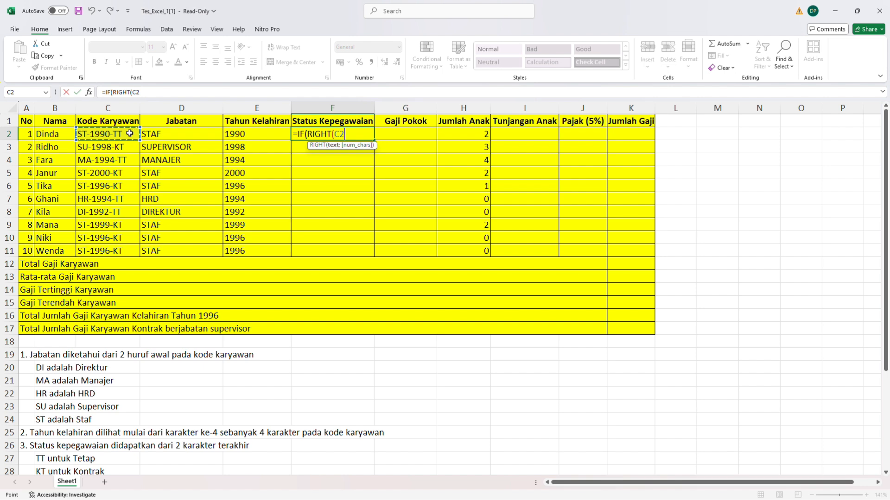
type(";")
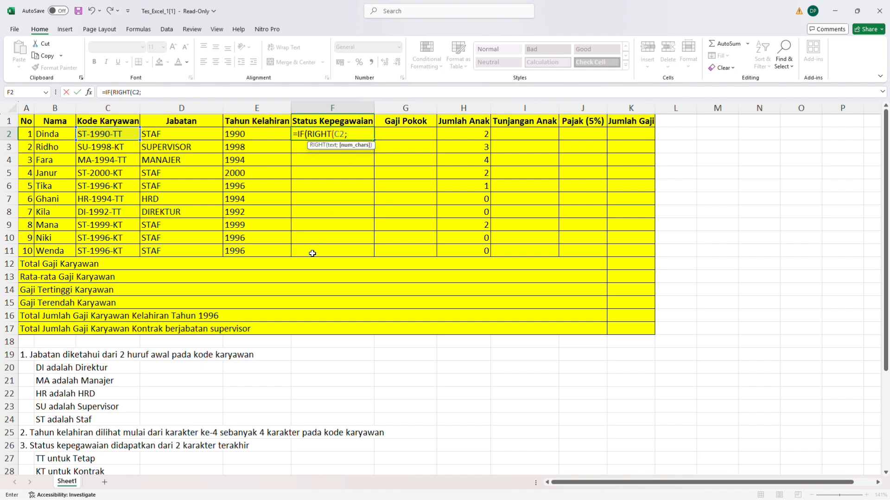
scroll(311, 252, "down", 3)
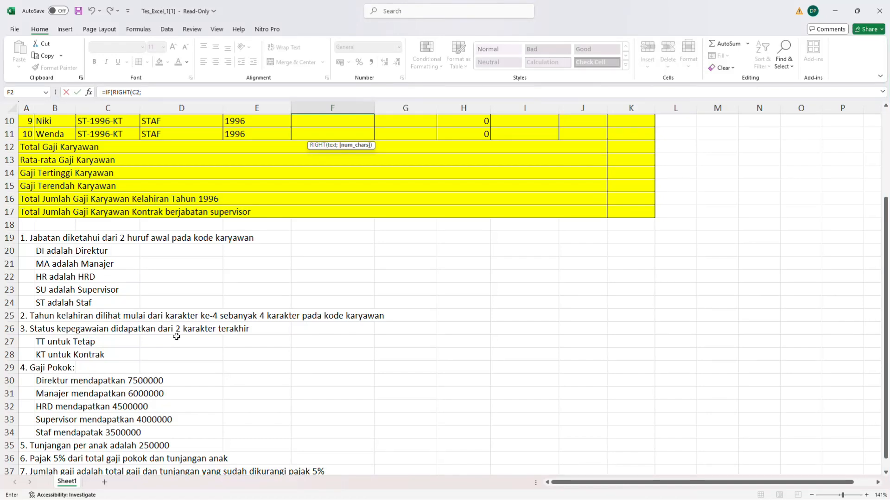
scroll(214, 321, "up", 3)
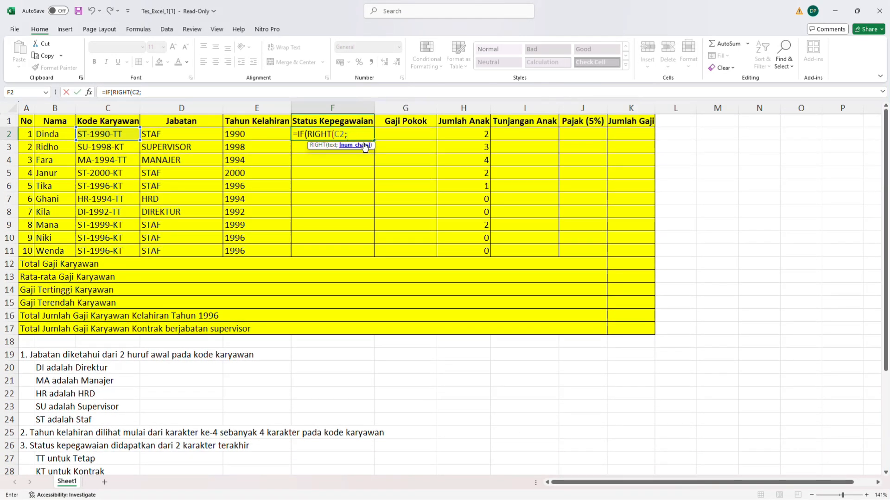
type("2)")
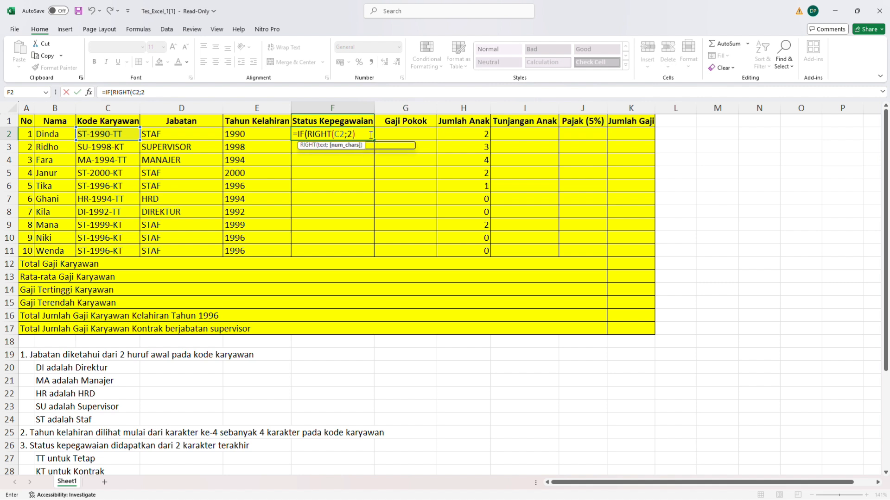
type("=")
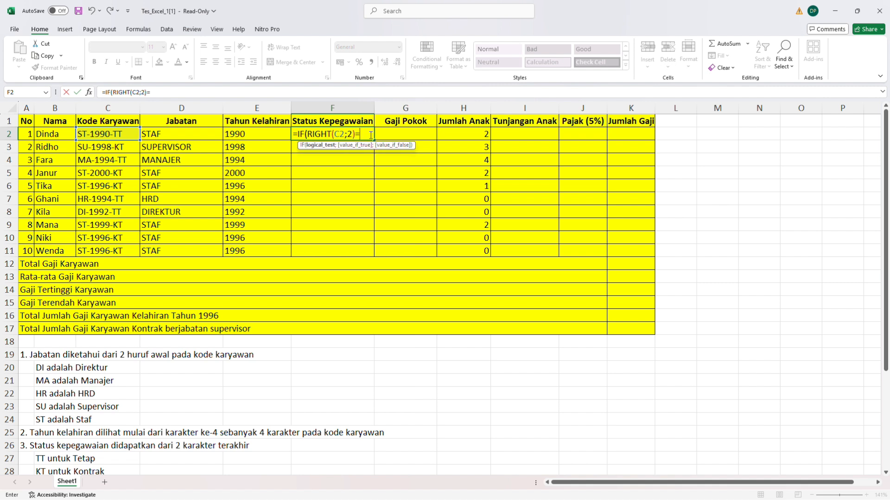
type("\"TT\";")
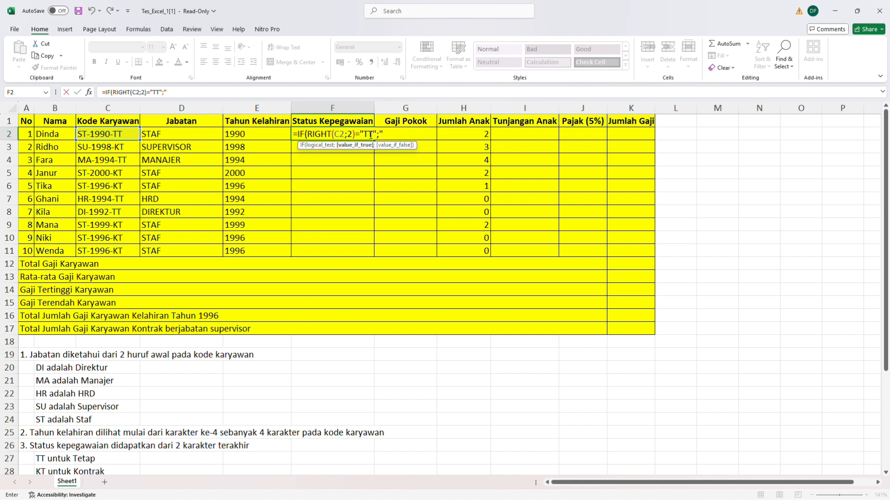
Complete the F2 formula with "TETAP" as the true value and "KONTRAK" as the false value, and fill it down through F11.
type("\"TETAP\";")
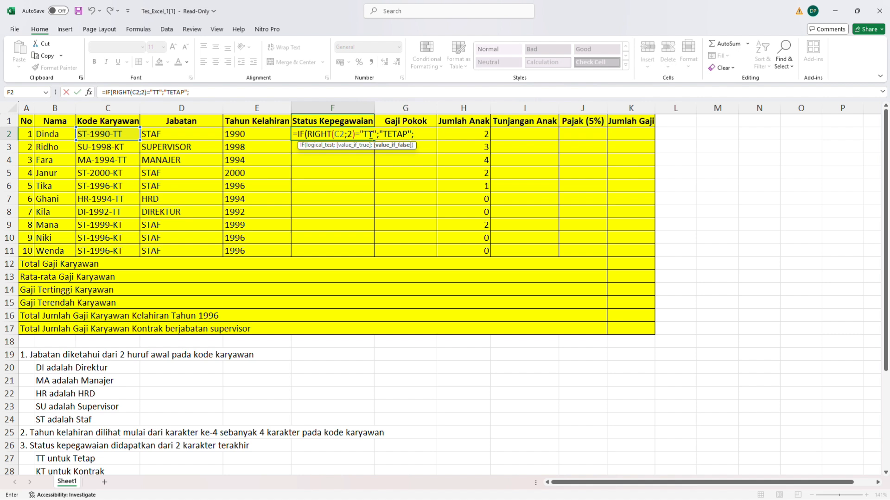
type("\"KONTRAK\"))")
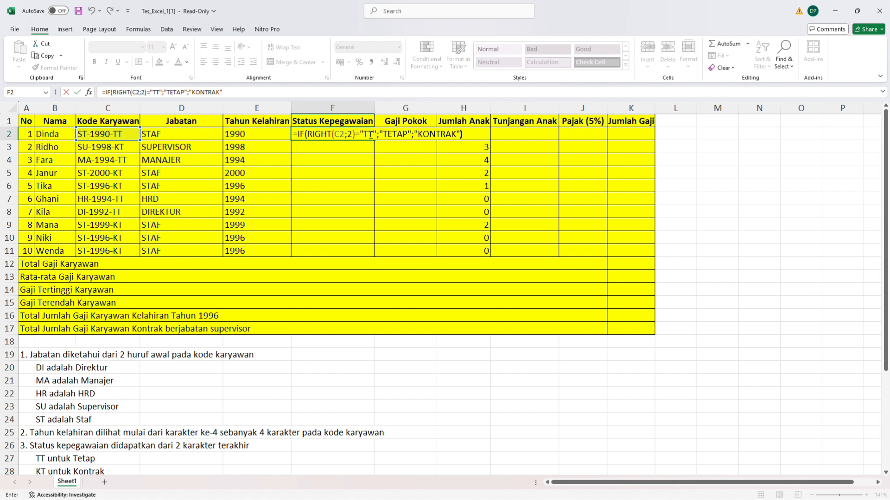
key("BackSpace")
key("Return")
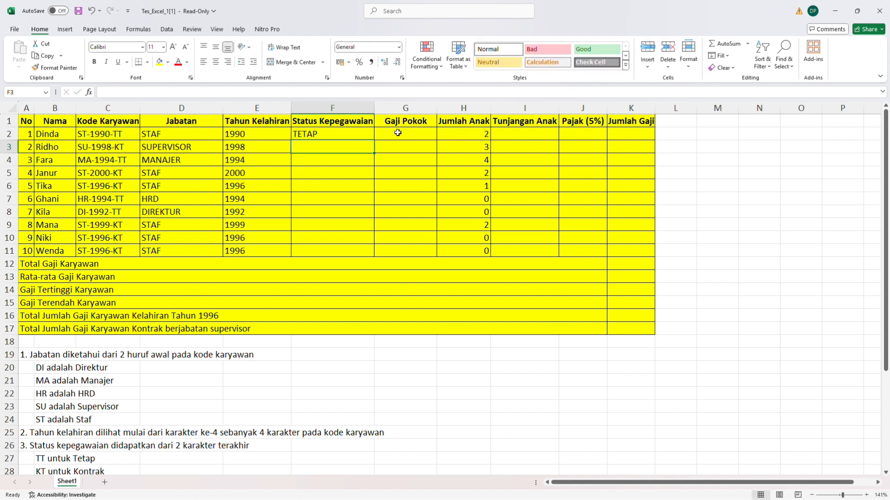
left_click(363, 136)
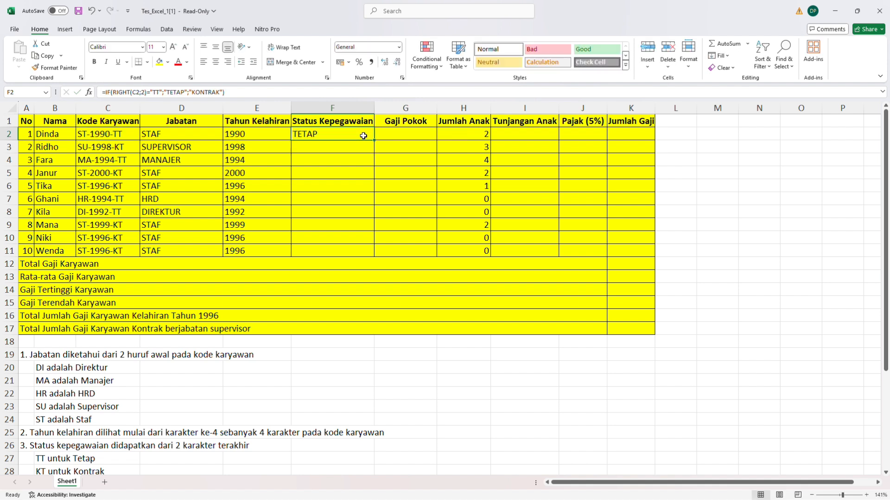
left_click_drag(374, 142, 374, 203)
scroll(409, 181, "down", 6)
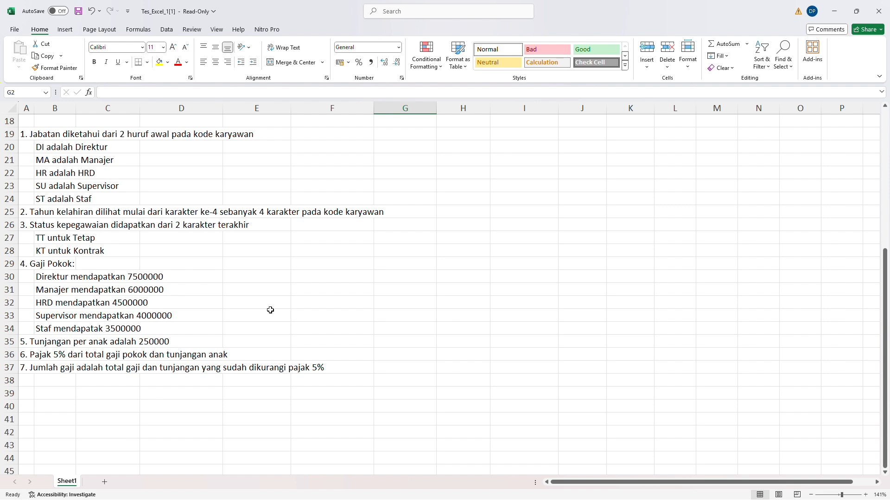
scroll(270, 310, "up", 6)
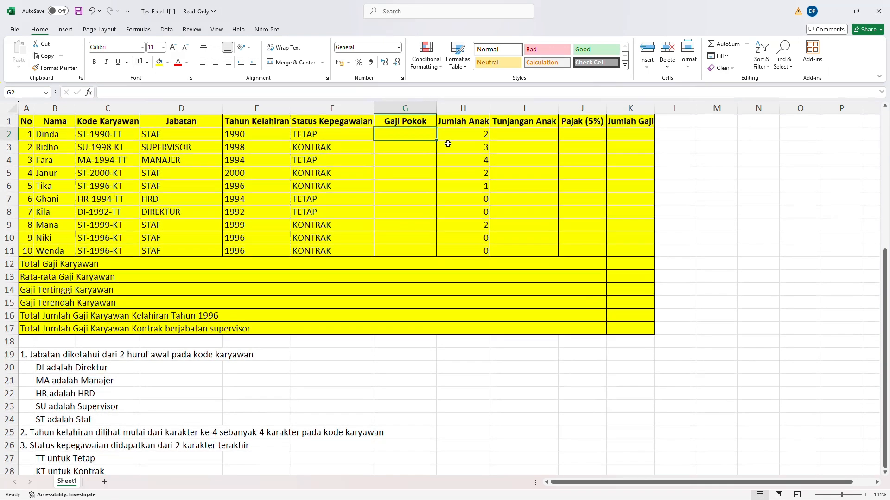
double_click(423, 134)
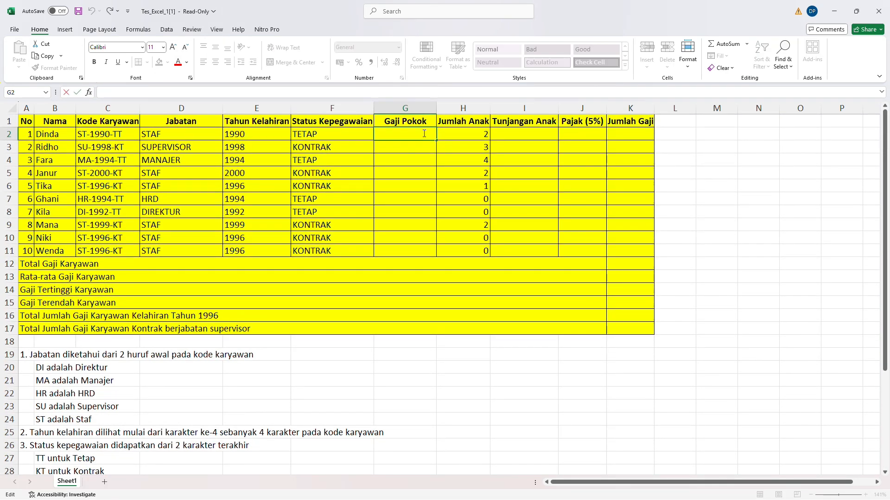
type("IF BERTINGKAT")
key("BackSpace")
key("BackSpace")
key("BackSpace")
key("BackSpace")
key("BackSpace")
key("BackSpace")
key("BackSpace")
key("BackSpace")
key("BackSpace")
key("BackSpace")
key("BackSpace")
key("BackSpace")
key("BackSpace")
Start an IF formula in G2, under Gaji Pokok, returning 7500000 when D2 equals "DIREKTUR".
type("=I")
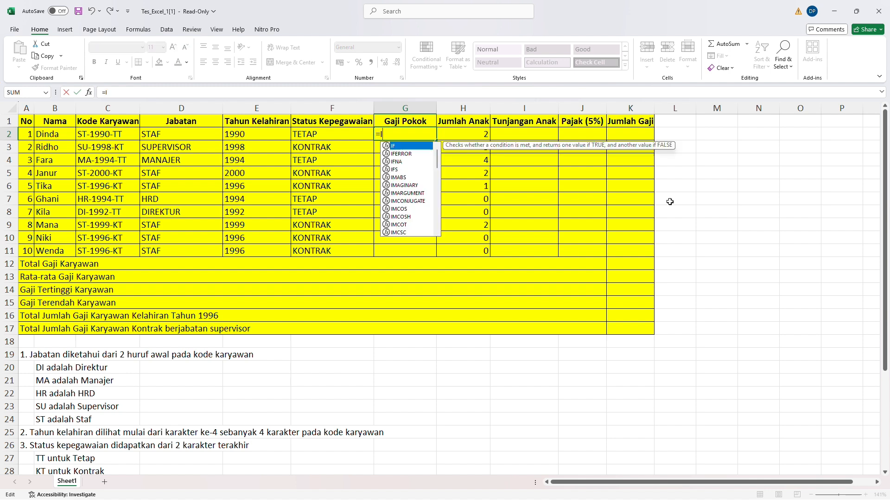
type("F(")
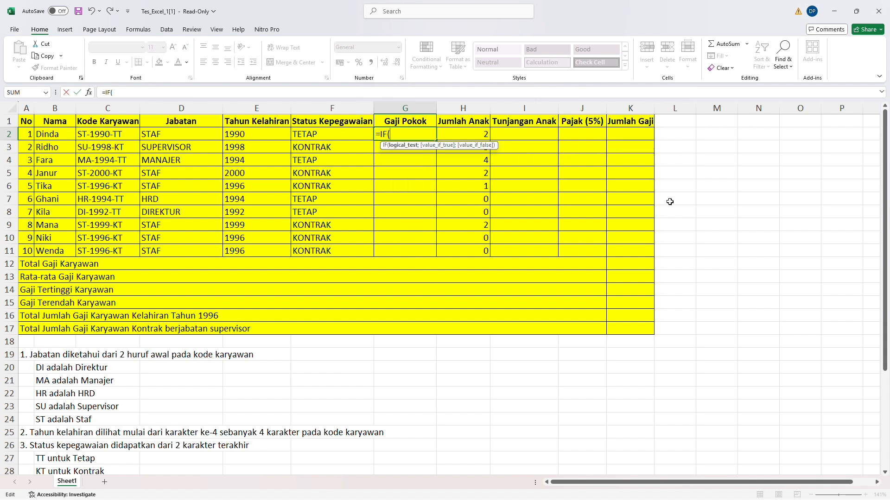
left_click(178, 136)
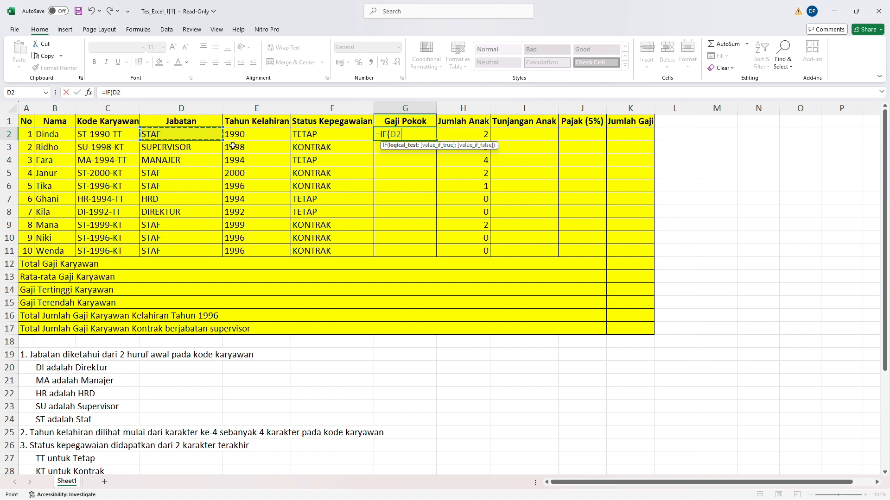
type("=\"DIREK")
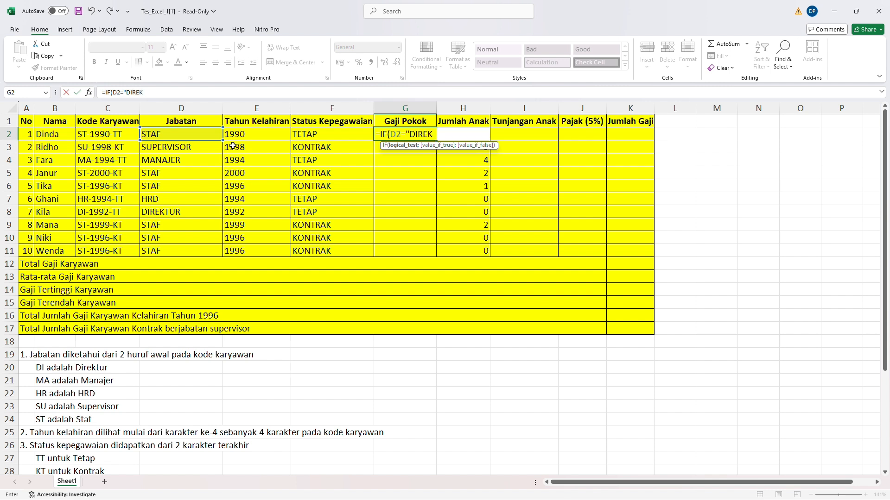
type("TUR")
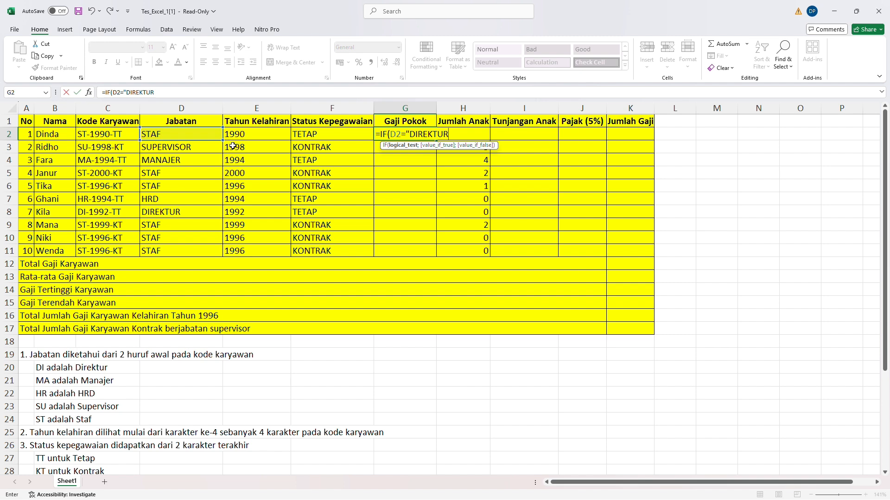
type("\";")
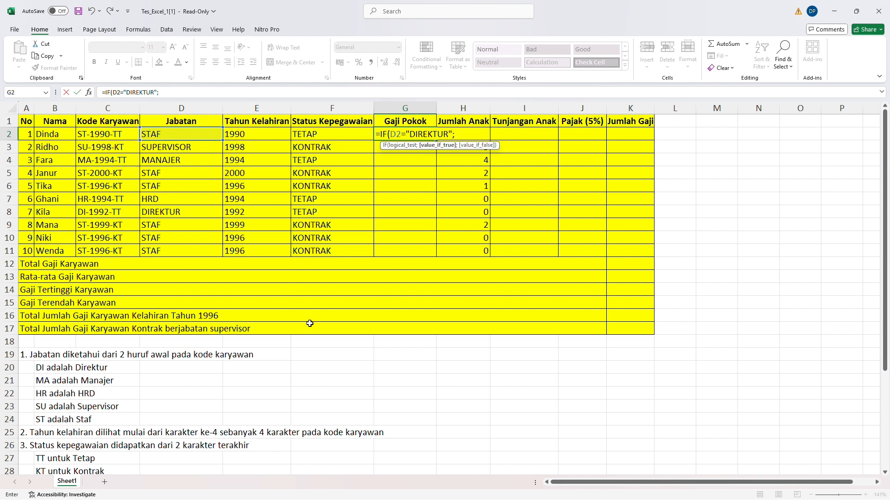
scroll(305, 332, "down", 5)
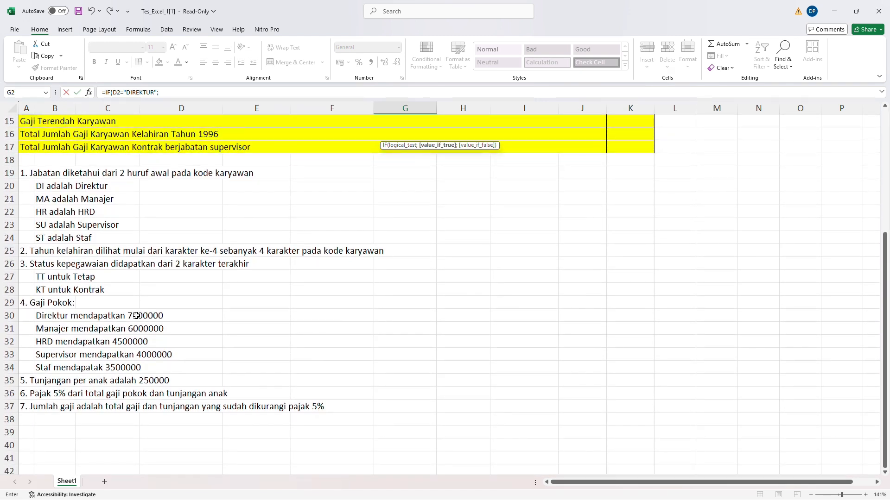
scroll(223, 318, "up", 5)
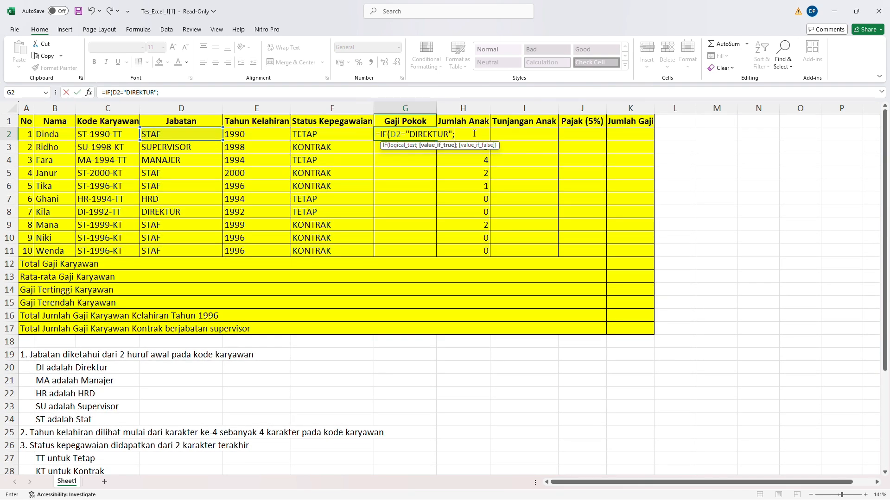
type("7500000;")
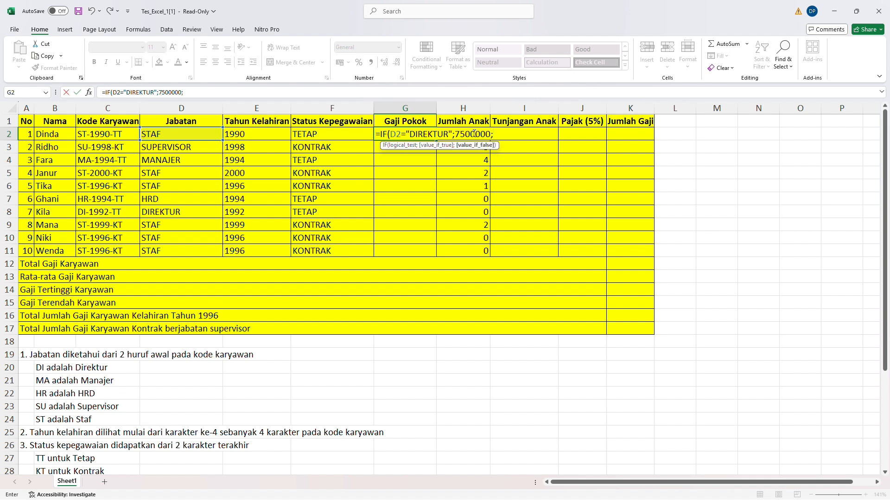
Extend the G2 formula with a nested IF returning 6000000 when D2 equals "MANAJER".
type("IF(")
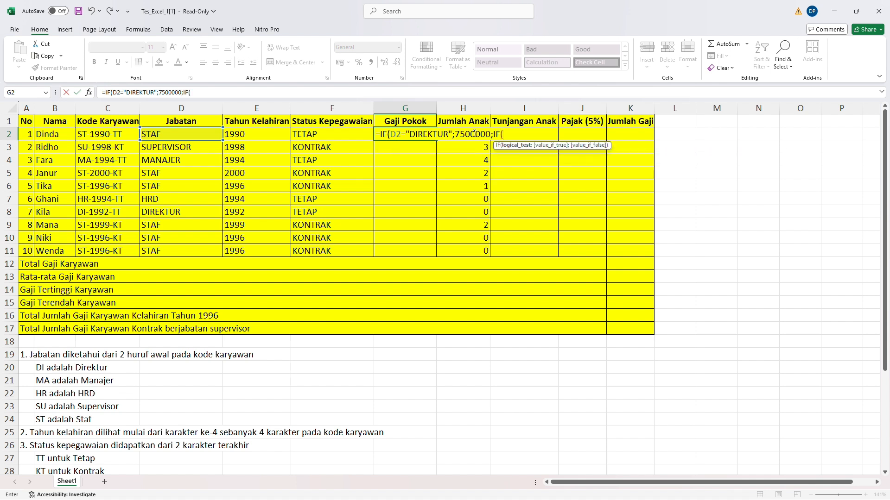
left_click(174, 133)
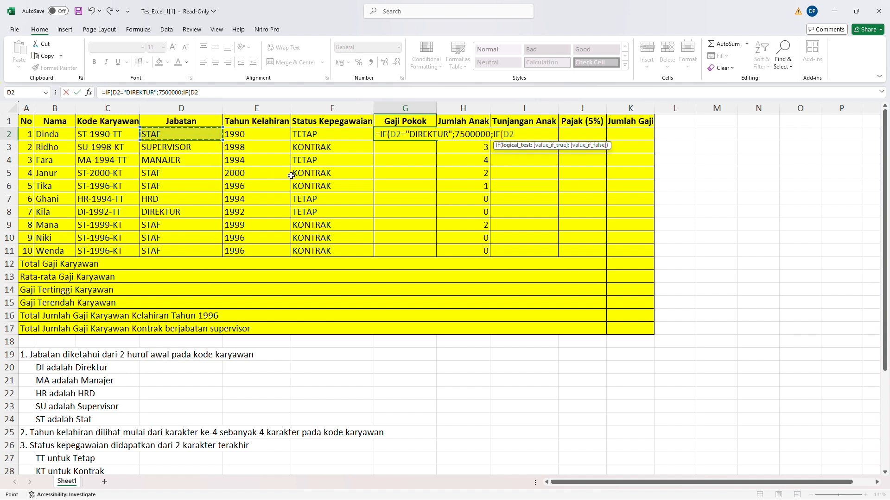
type("=")
scroll(393, 309, "down", 3)
scroll(393, 309, "up", 3)
type("\"MANA")
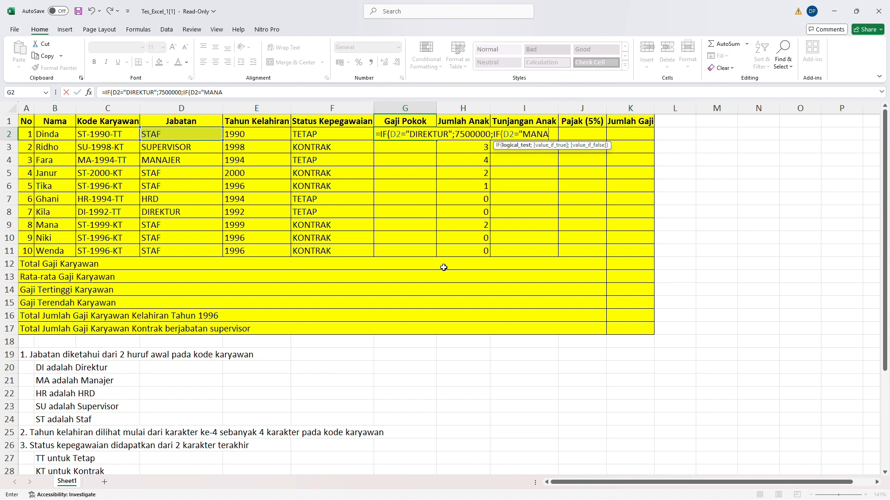
type("JER\";")
scroll(443, 267, "down", 4)
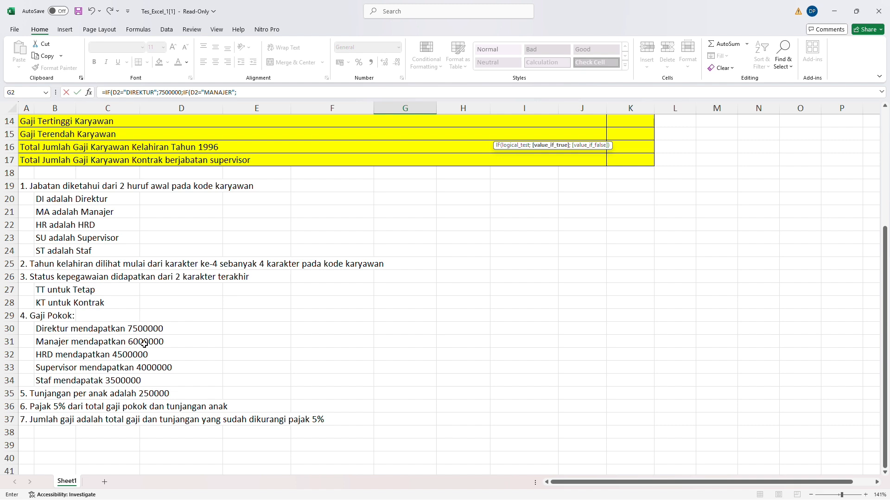
scroll(204, 337, "up", 1)
scroll(204, 337, "up", 4)
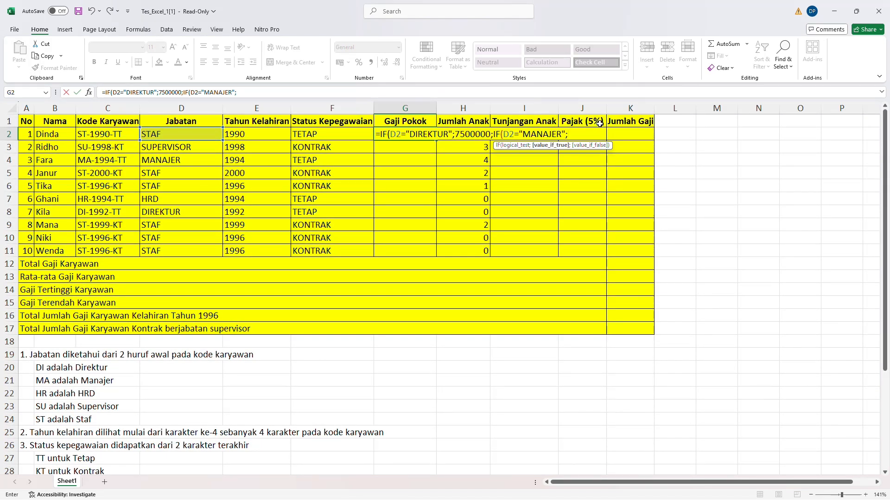
type("6000000;")
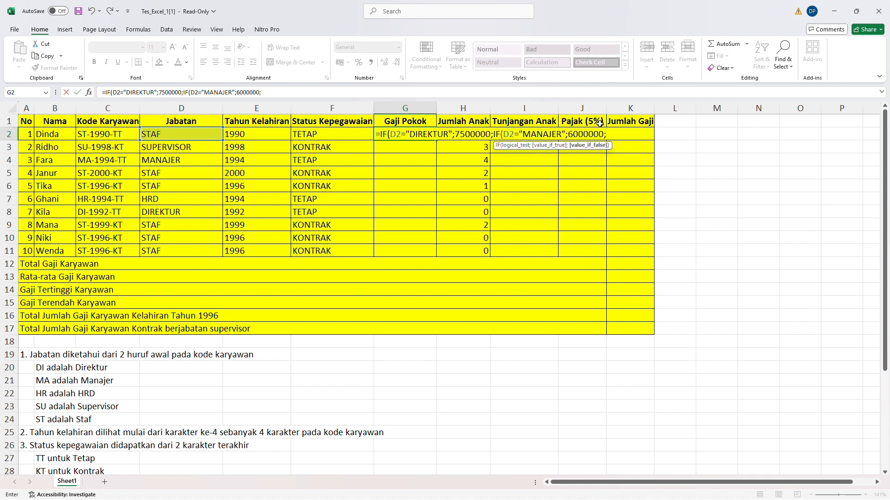
Add a third nested IF to the G2 formula, returning 4500000 when D2 equals "HRD".
type("IF")
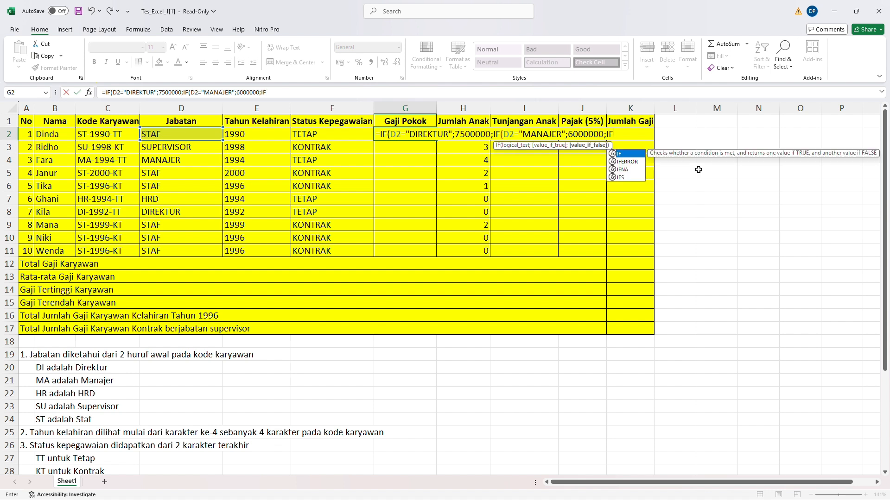
type("(")
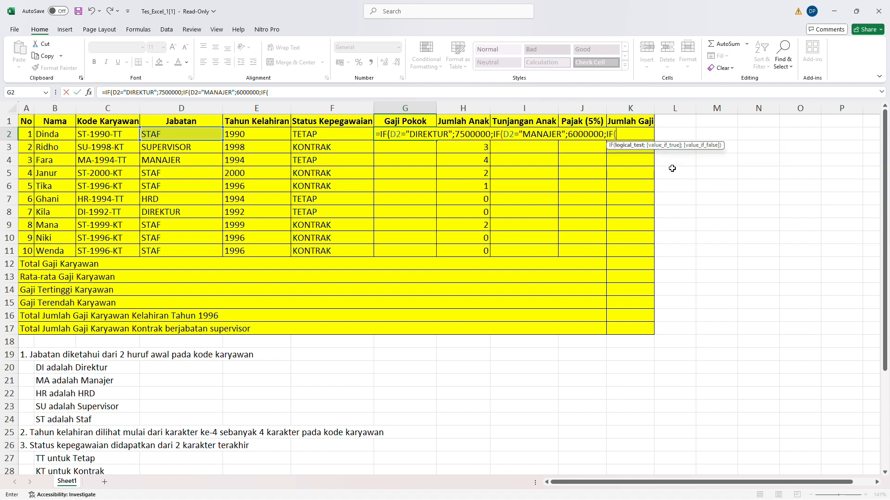
left_click(206, 136)
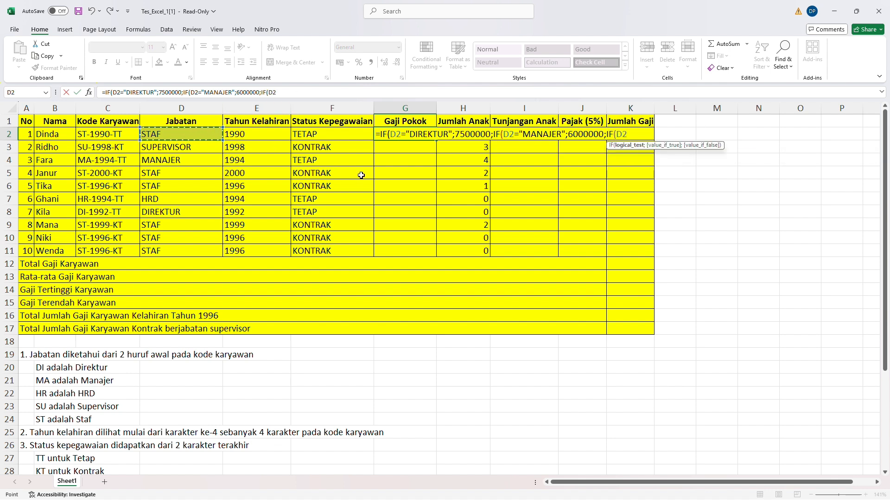
type("=\"HRD\"")
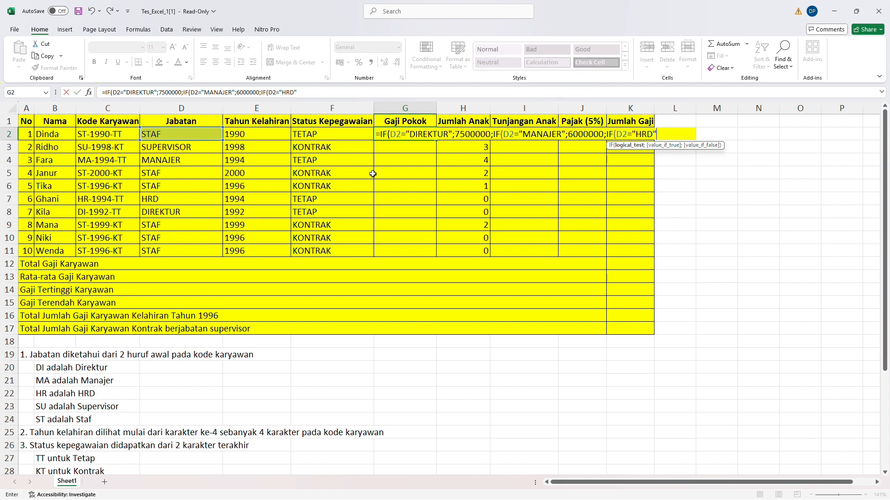
type(";")
scroll(352, 334, "down", 5)
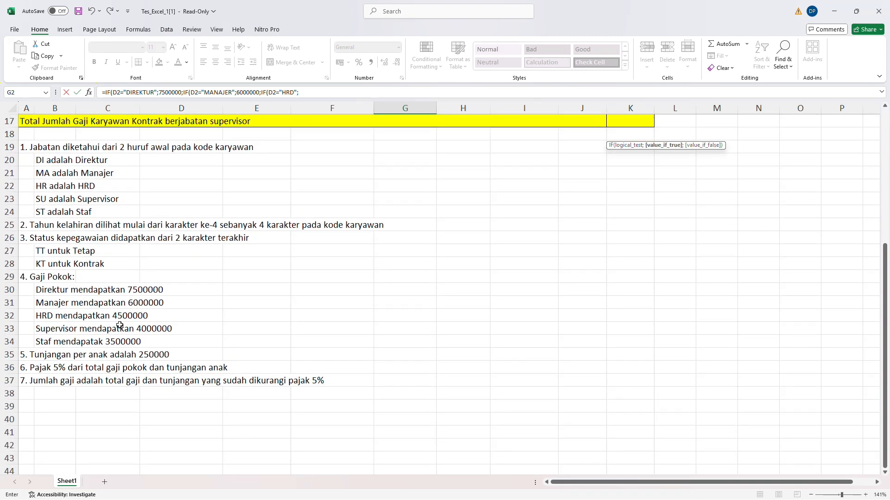
scroll(390, 298, "up", 5)
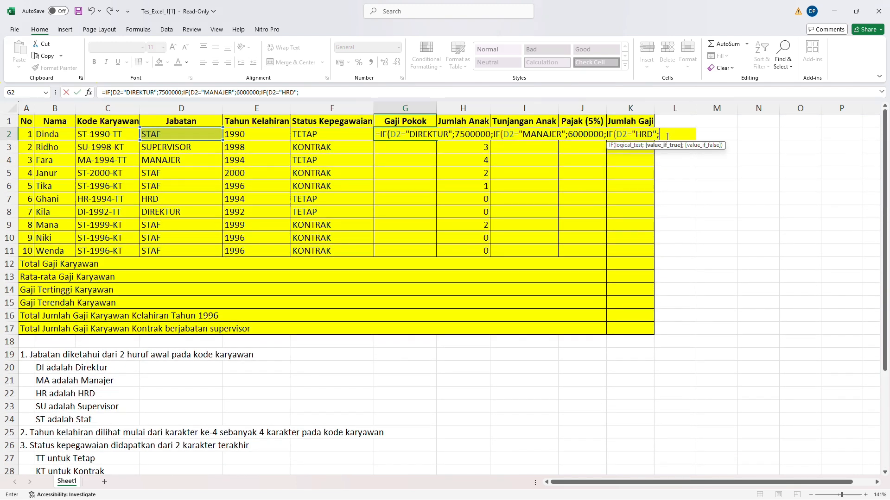
type("4500000")
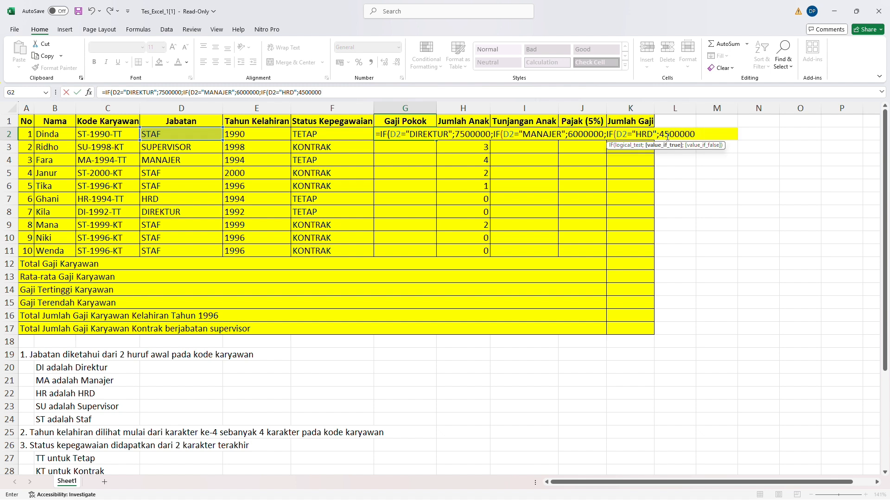
Add a fourth nested IF to the G2 formula, returning 4000000 when D2 equals "SUPERVISOR".
type(";IF")
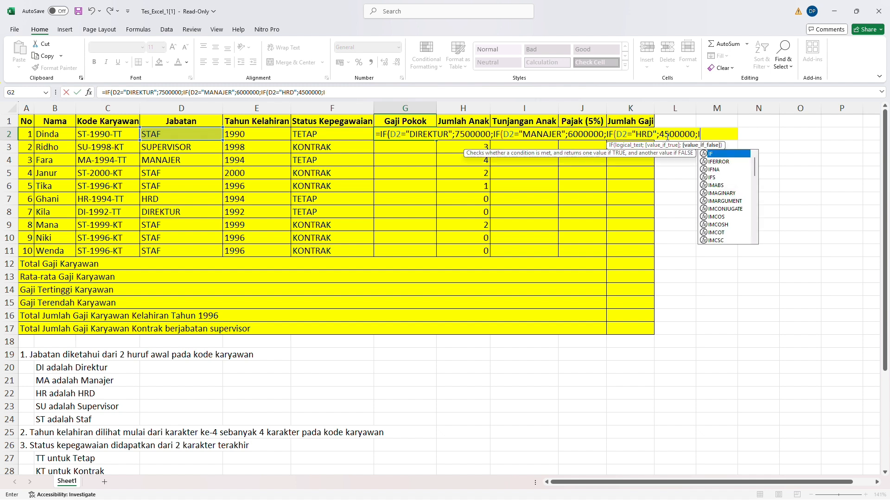
type("(")
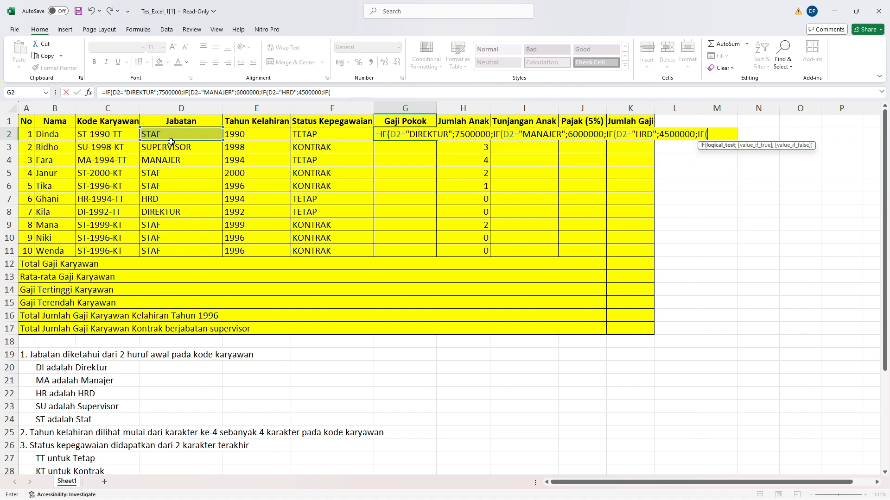
left_click(188, 137)
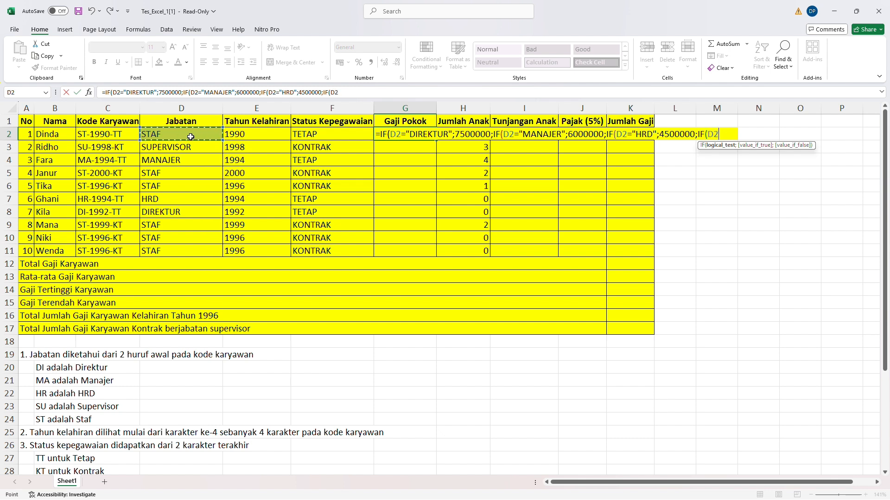
type("=\"SUPERF")
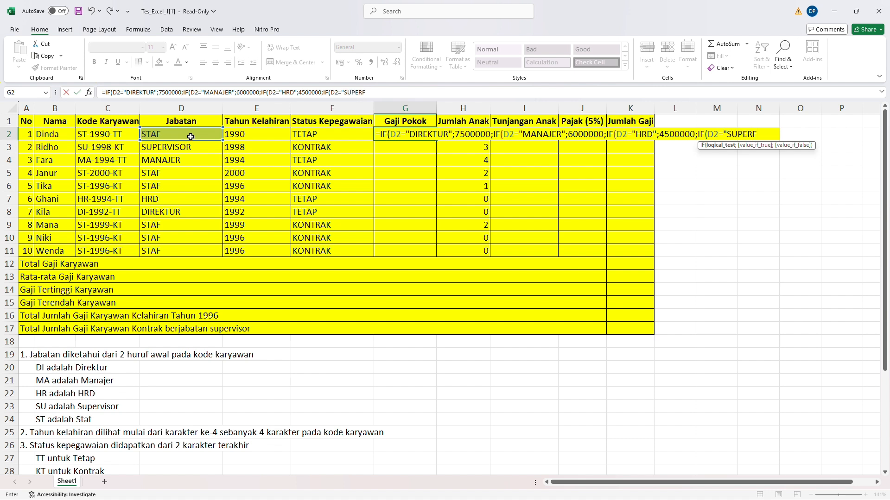
type("ISOR")
key("BackSpace")
key("BackSpace")
key("BackSpace")
key("BackSpace")
key("BackSpace")
type("VISOR")
type("\";")
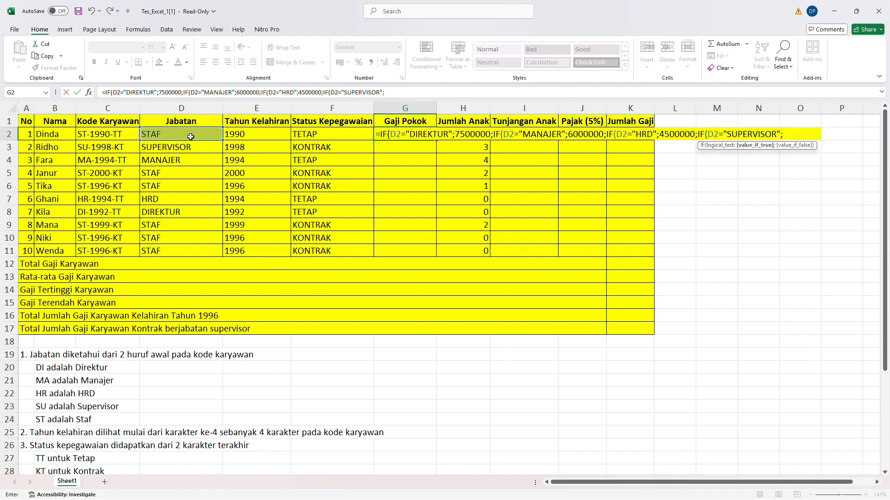
scroll(216, 307, "down", 6)
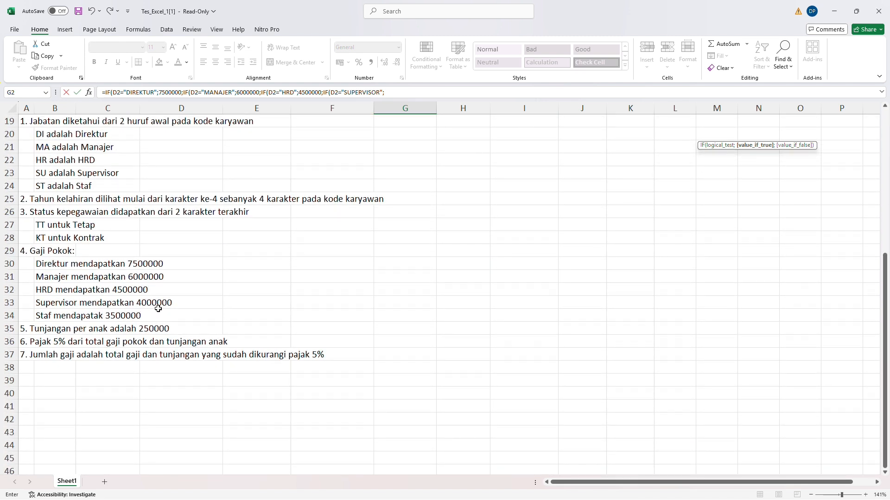
scroll(432, 199, "up", 6)
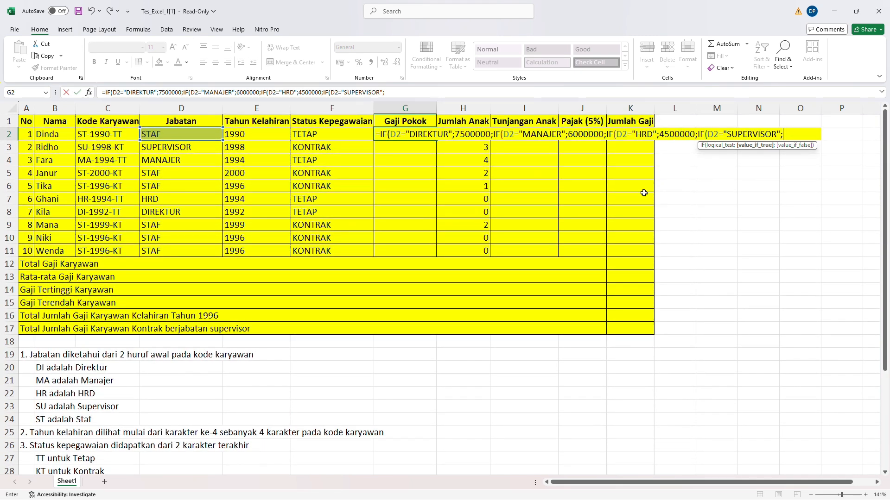
type("4000000;")
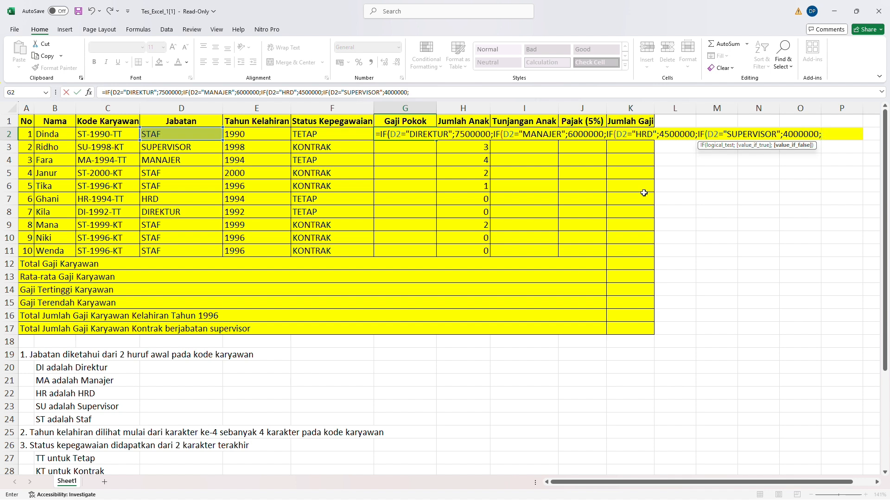
Complete the G2 formula with 3500000 as the final false value, and fill it down through G11.
type("3500000")
scroll(622, 296, "down", 8)
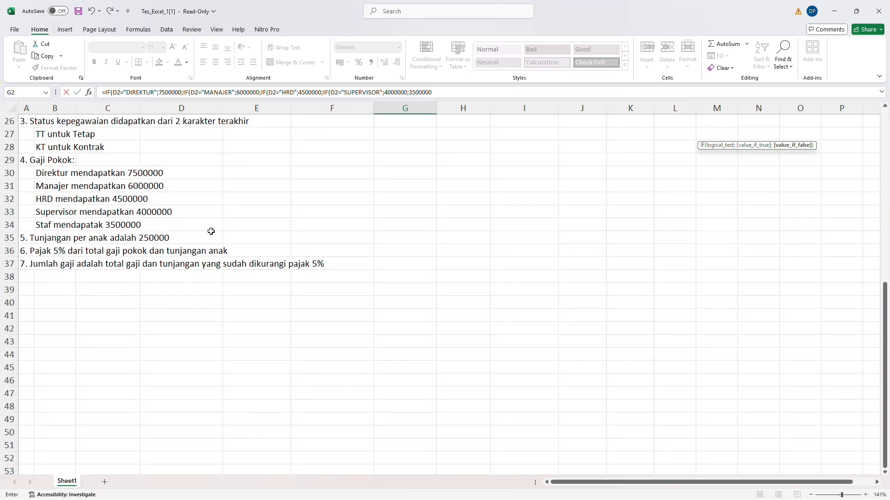
scroll(252, 231, "up", 1)
scroll(252, 230, "up", 7)
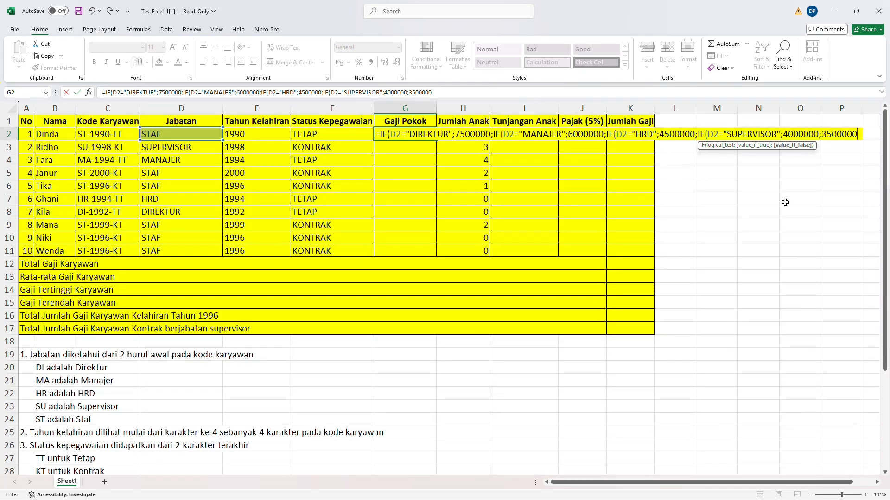
type("))))")
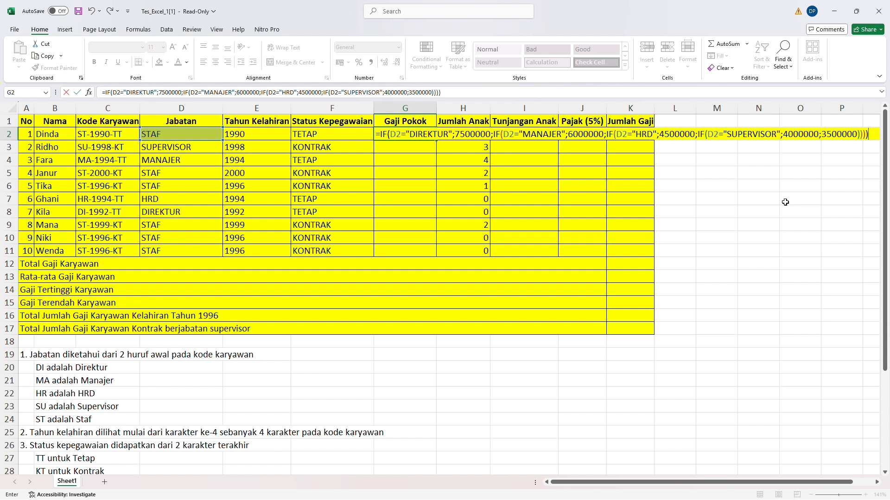
key("Return")
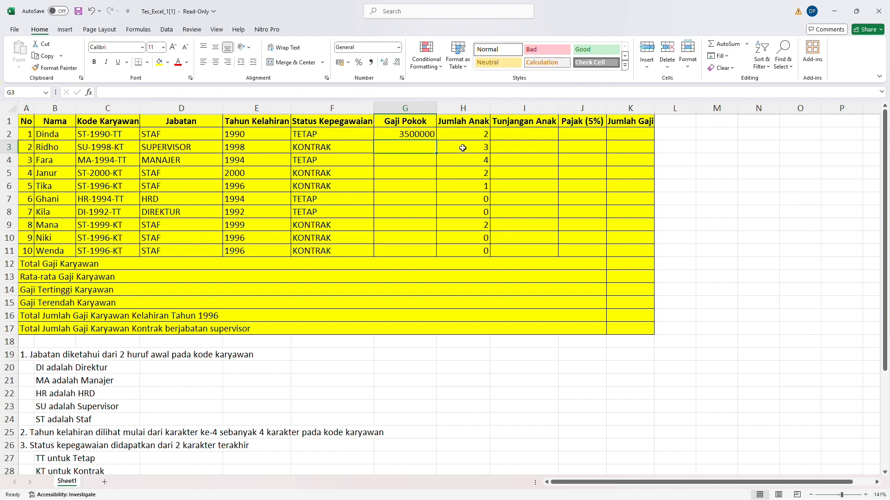
left_click(419, 135)
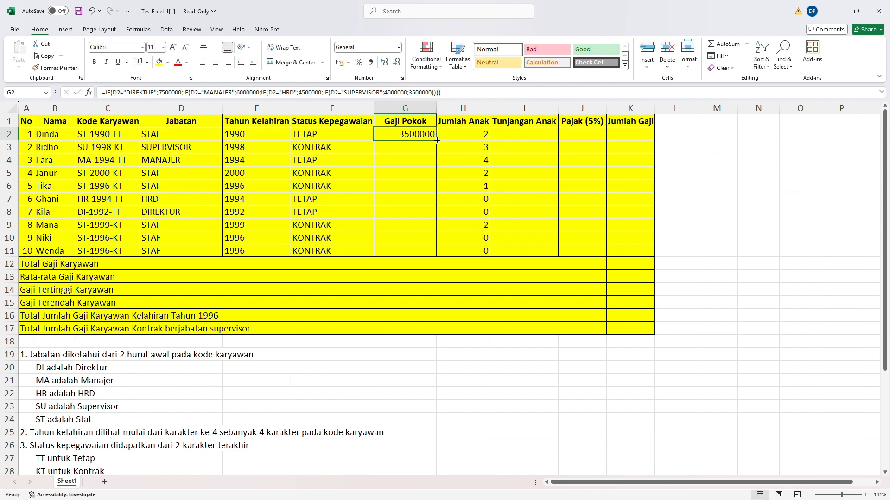
left_click_drag(437, 140, 437, 255)
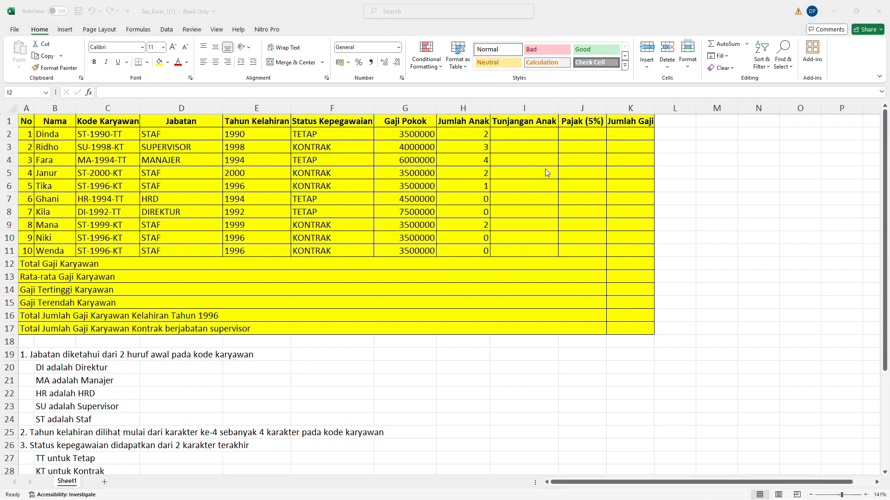
Enter =H2*250000 in I2 under Tunjangan Anak, following rule 5 in the notes, and reselect the cell.
left_click(545, 131)
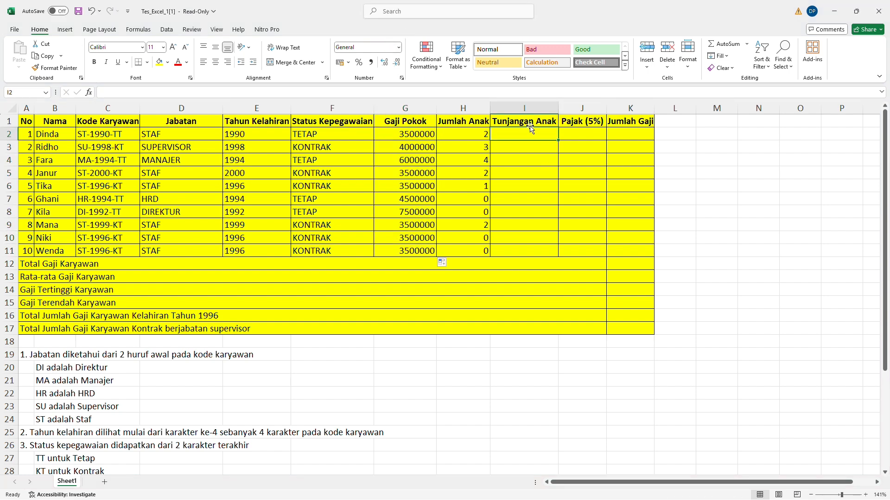
scroll(465, 326, "down", 5)
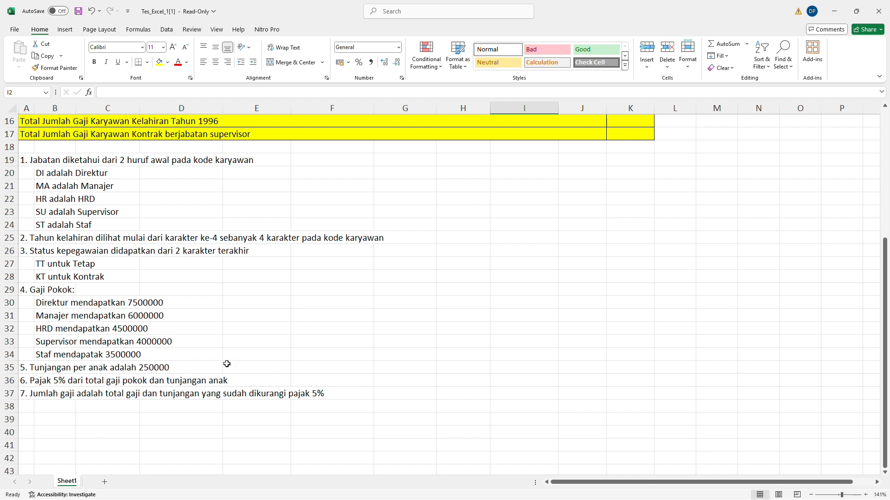
scroll(351, 335, "up", 1)
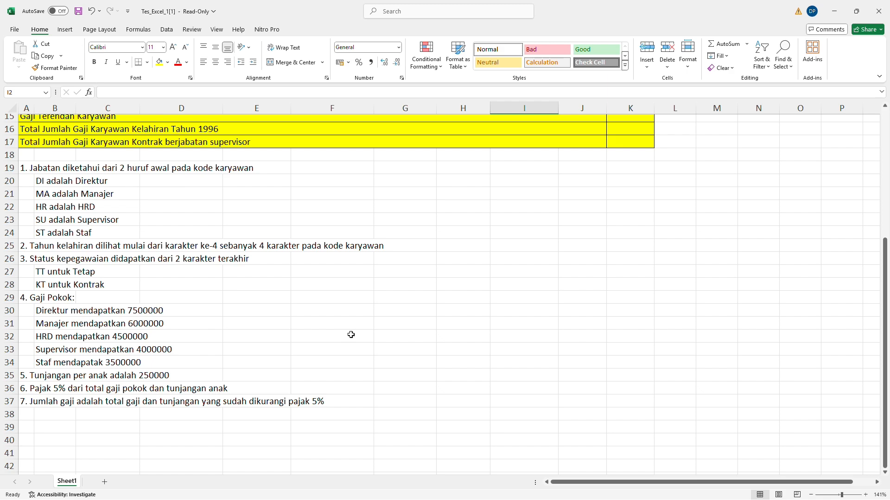
scroll(351, 334, "up", 5)
type("=")
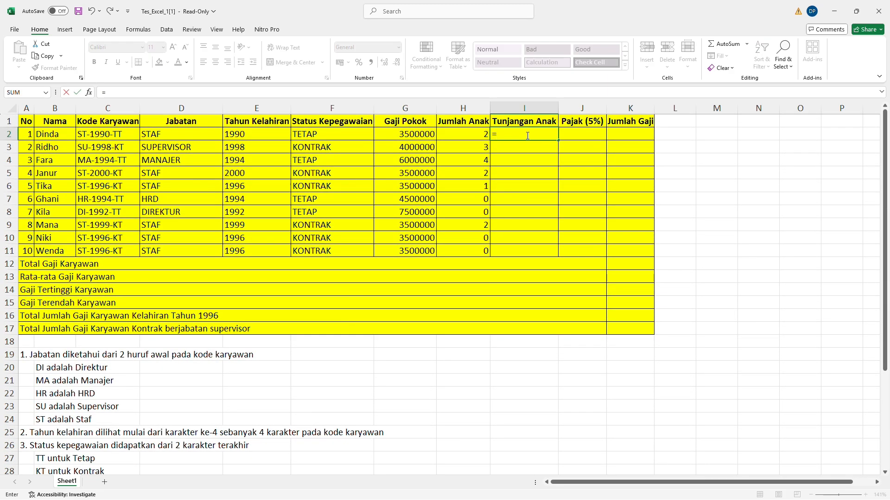
left_click(480, 134)
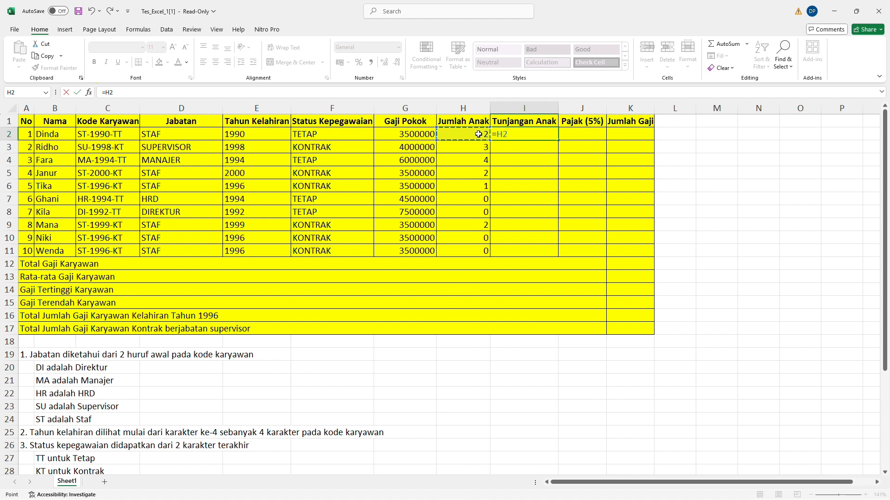
type("*")
scroll(477, 172, "down", 3)
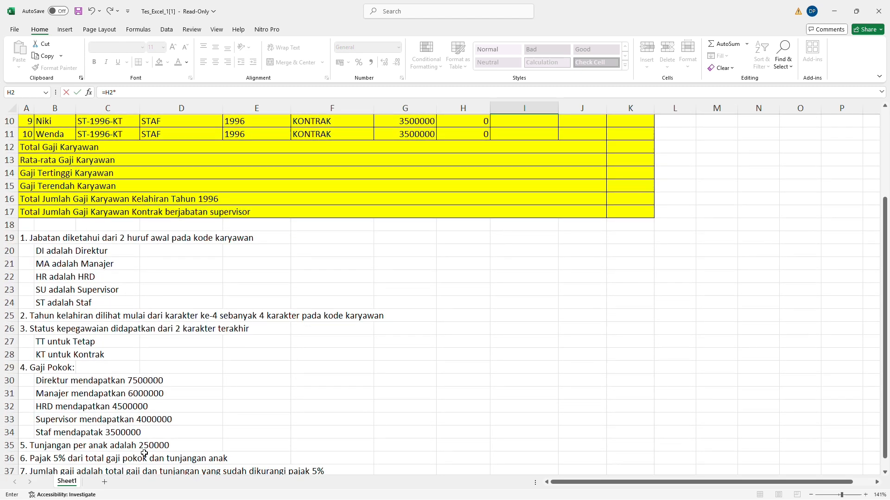
scroll(248, 427, "up", 3)
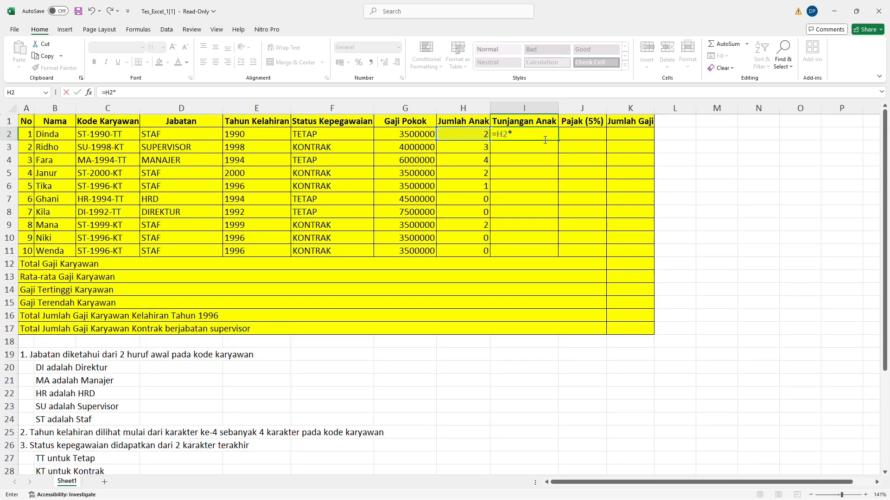
type("250000")
key("Return")
left_click(546, 137)
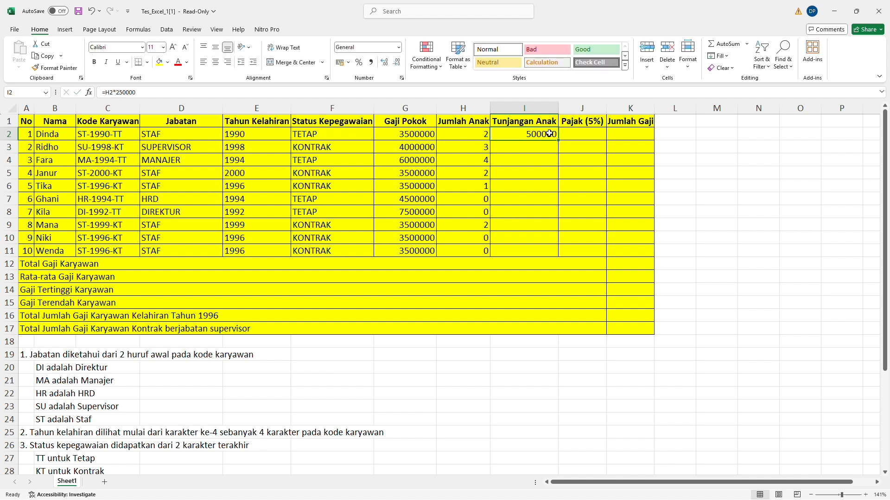
Fill the Tunjangan Anak formula from I2 down through I11 and select J2 under Pajak (5%).
left_click_drag(560, 140, 558, 256)
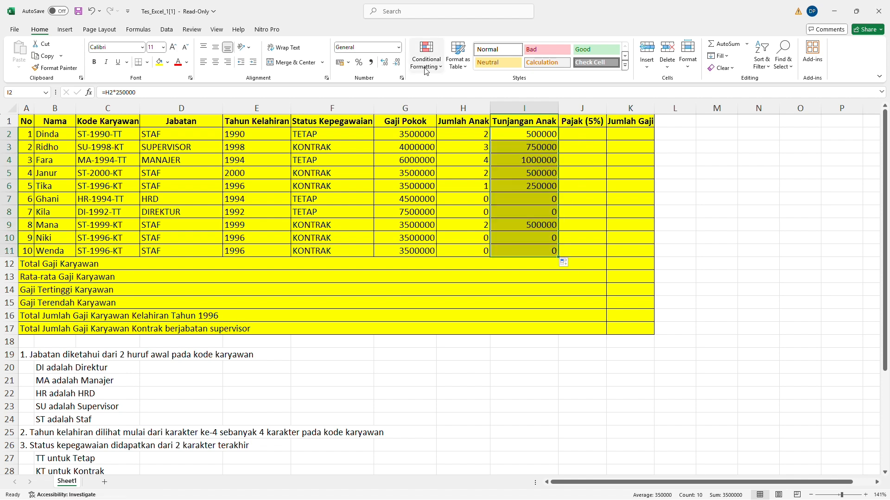
left_click(577, 133)
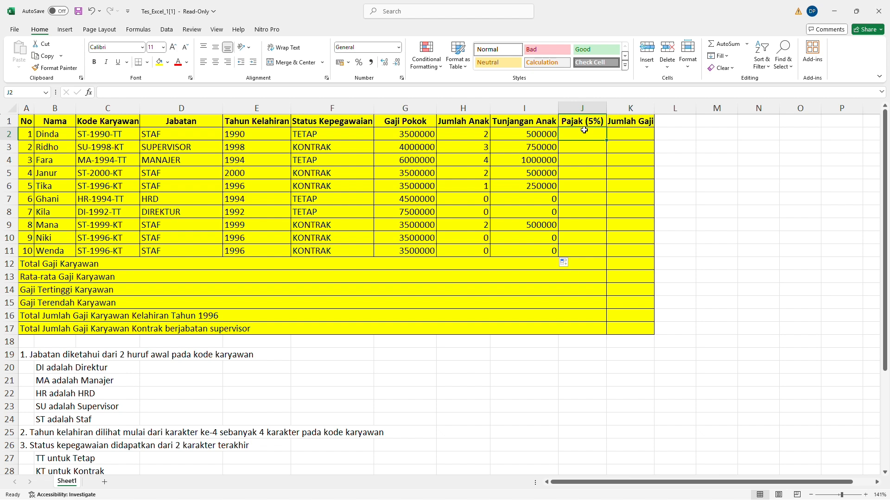
left_click(397, 17)
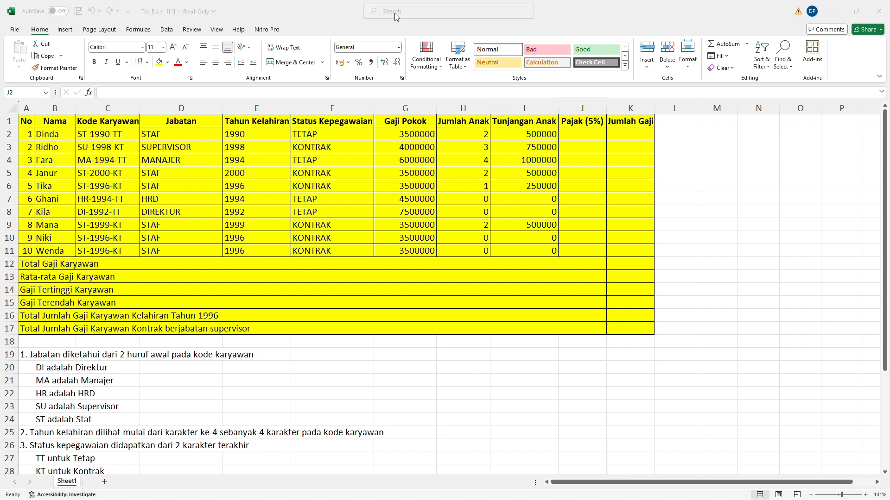
left_click(591, 136)
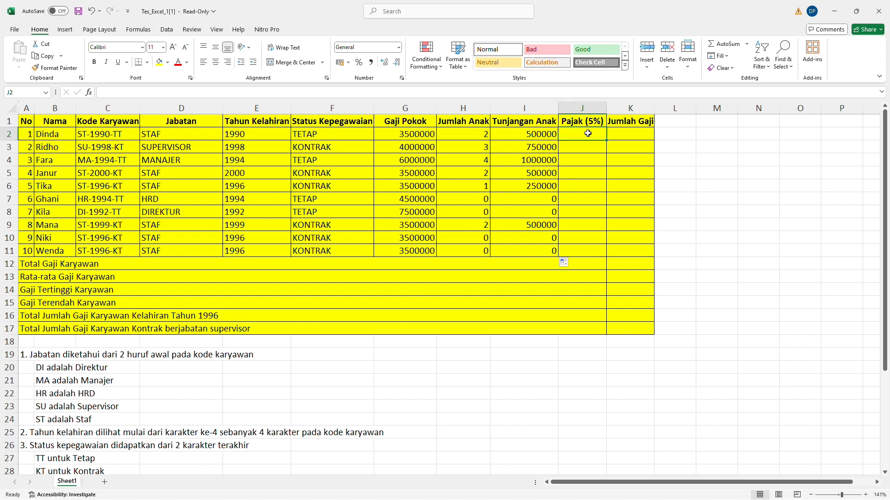
Enter =(G2+I2)*5% in J2 under Pajak (5%), following rule 6 in the notes, and fill it down through J11.
scroll(584, 259, "down", 7)
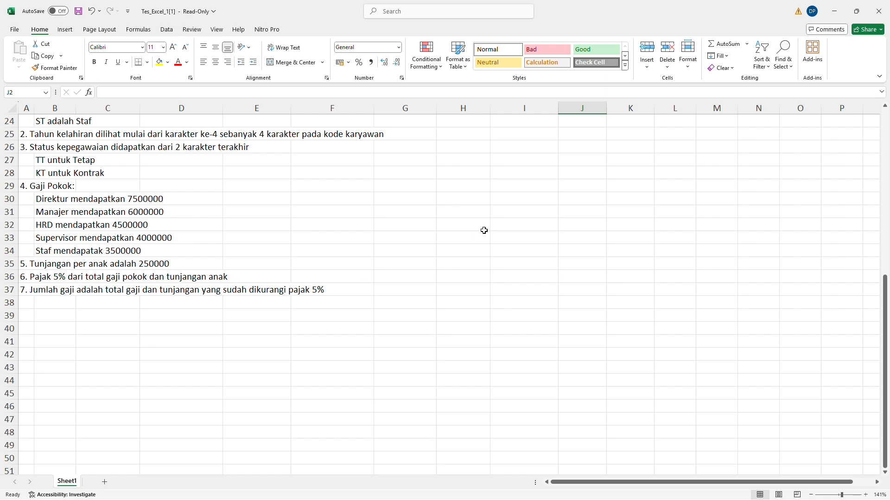
scroll(483, 230, "up", 1)
scroll(484, 231, "up", 6)
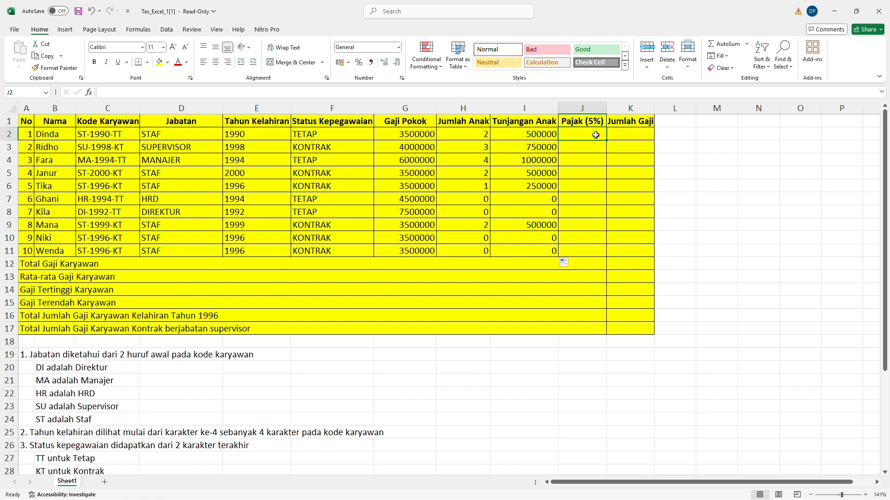
type("=")
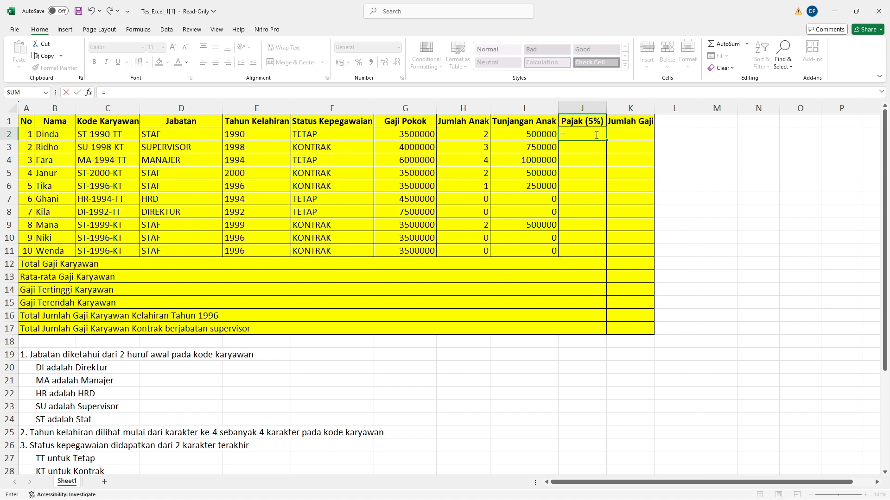
left_click(417, 135)
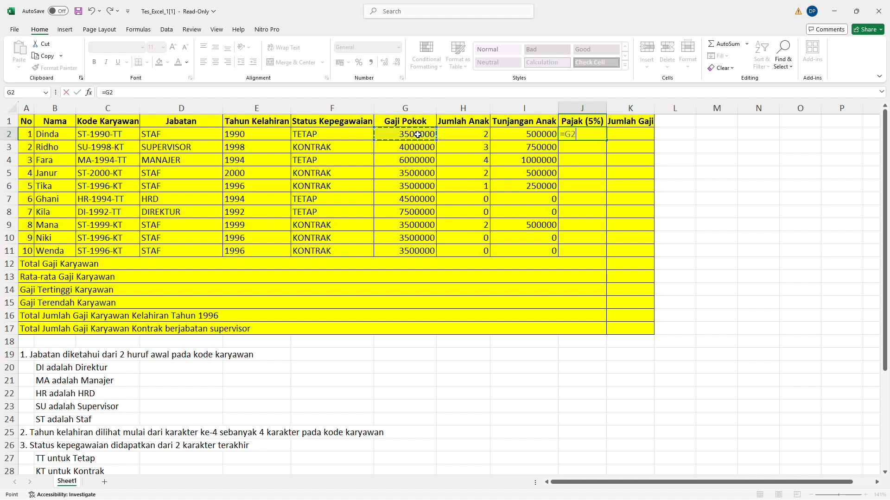
key("BackSpace")
key("BackSpace")
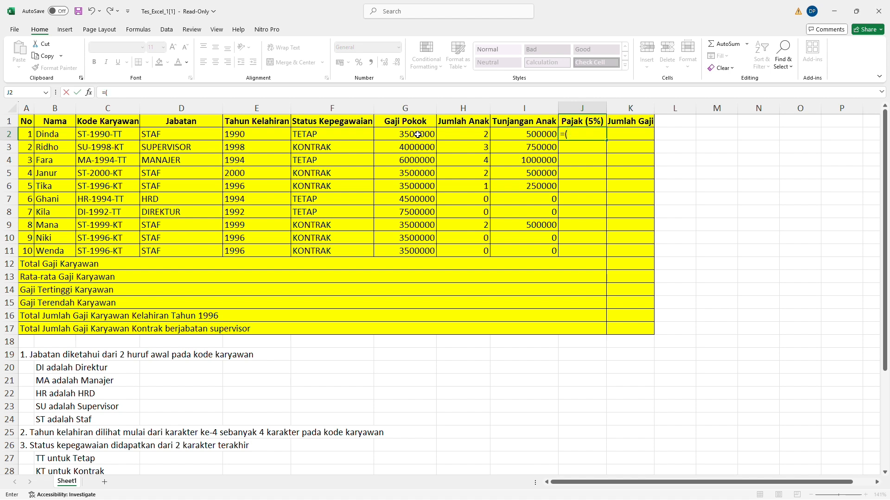
left_click(417, 134)
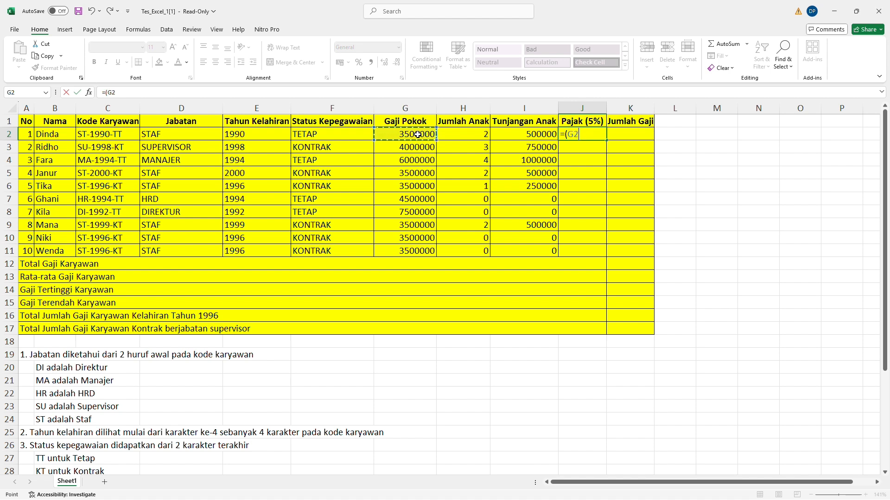
type("+")
left_click(533, 136)
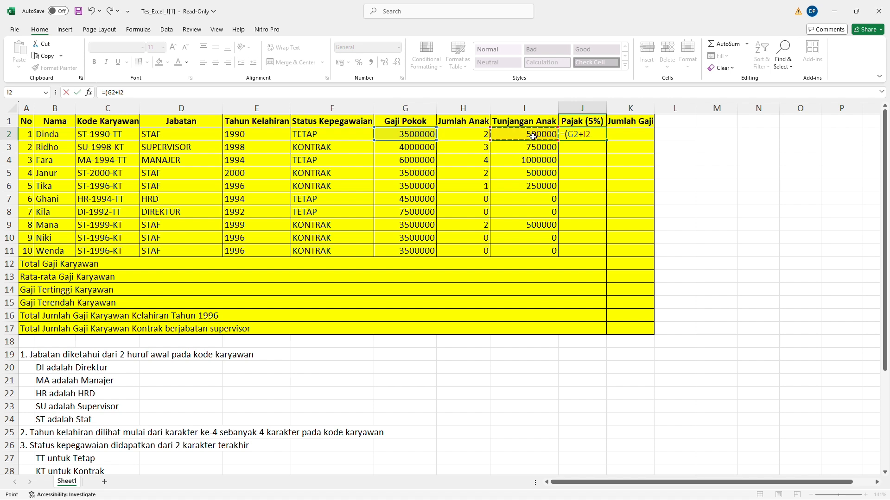
type(")*5%")
key("Return")
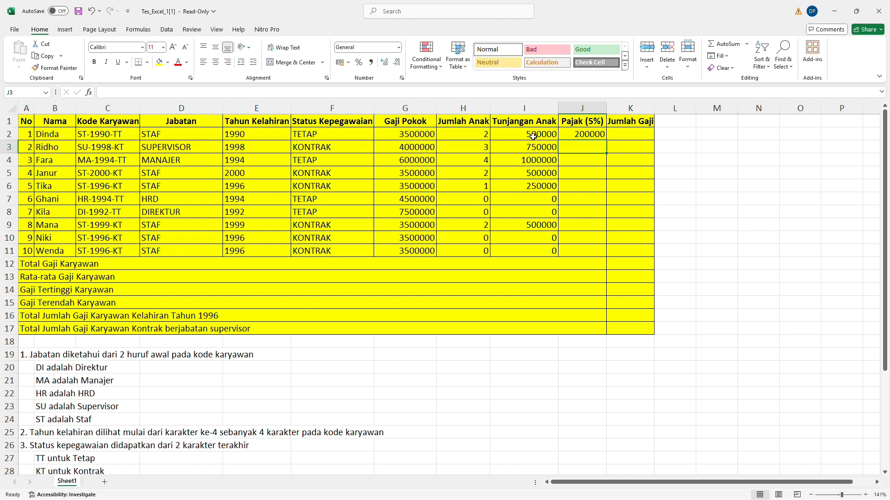
left_click(578, 138)
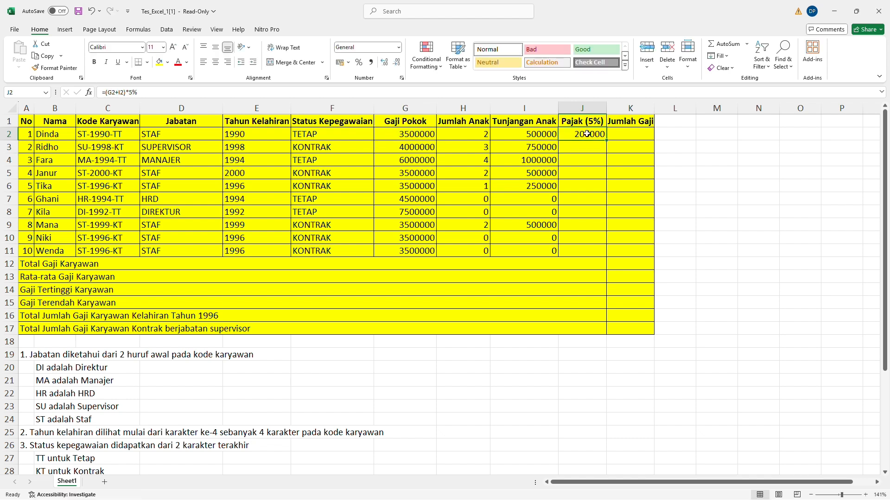
left_click_drag(606, 140, 601, 250)
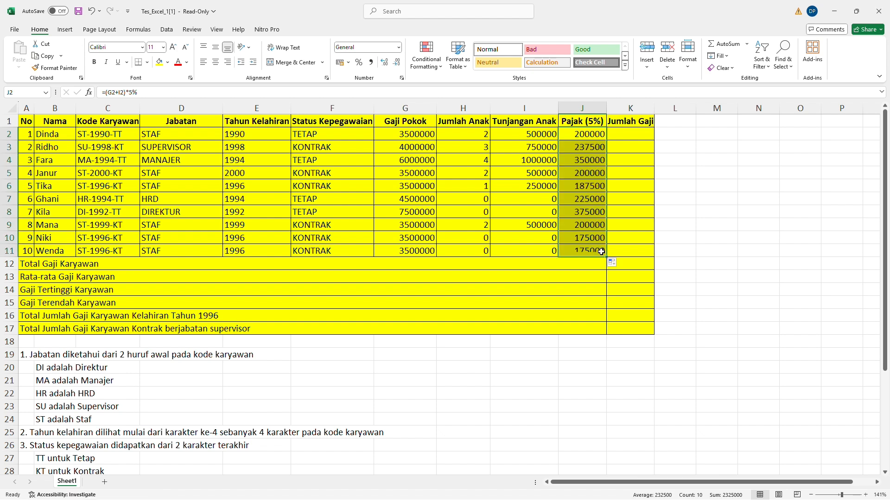
Enter =G2+I2-J2 in K2 under Jumlah Gaji, following rule 7 in the notes, and fill it down through K11.
left_click(639, 139)
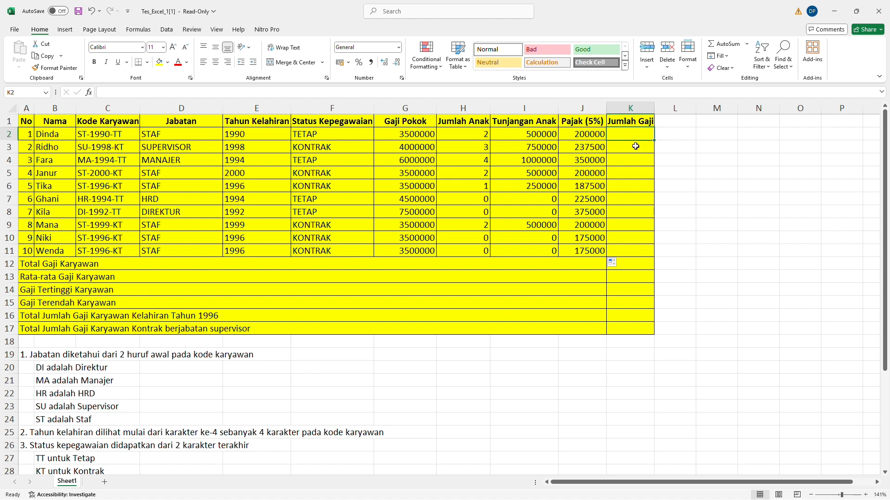
scroll(618, 240, "down", 1)
scroll(619, 240, "down", 6)
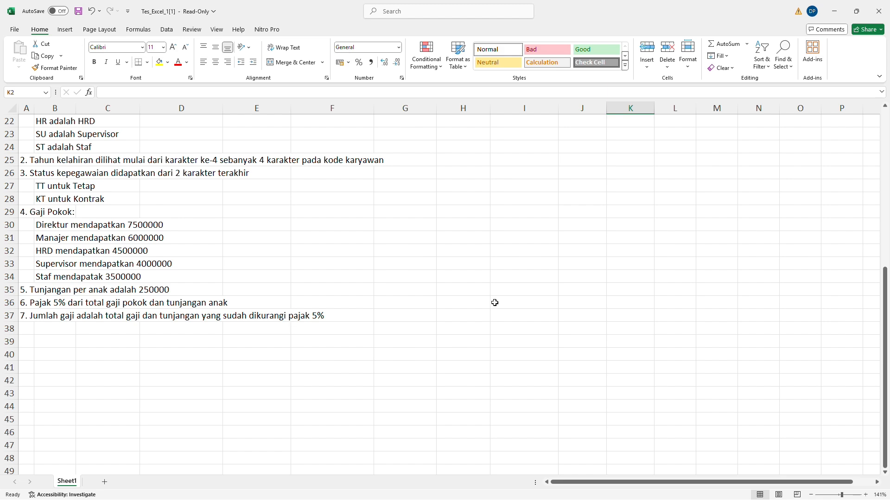
scroll(492, 302, "up", 7)
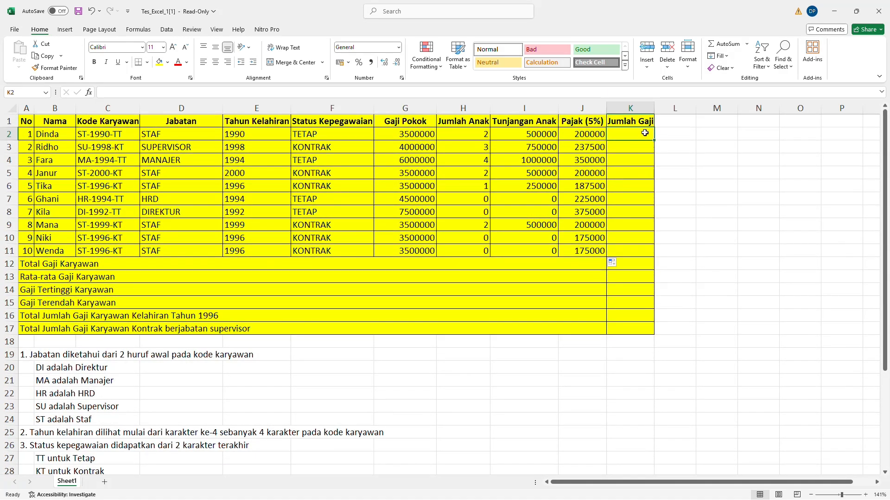
type("=")
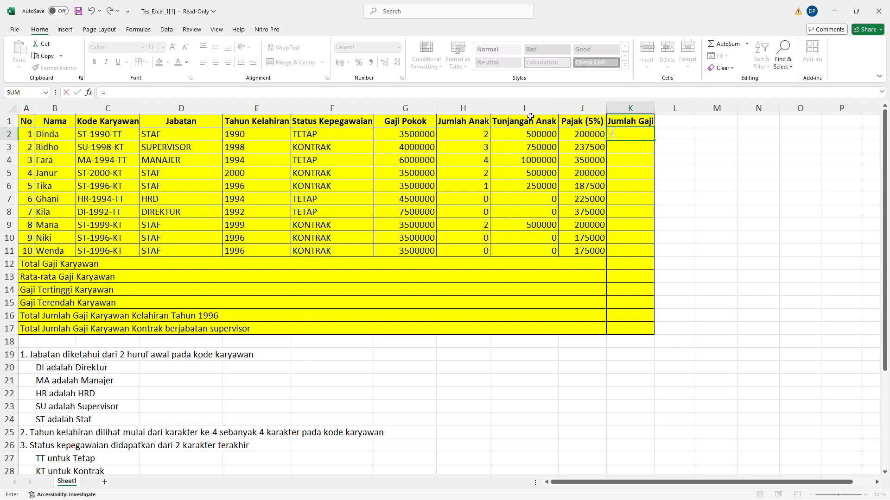
left_click(423, 134)
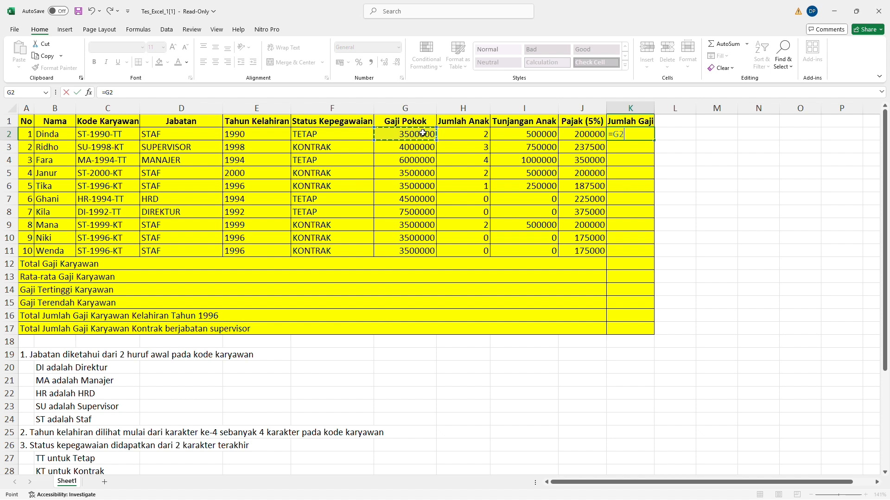
type("+")
left_click(521, 136)
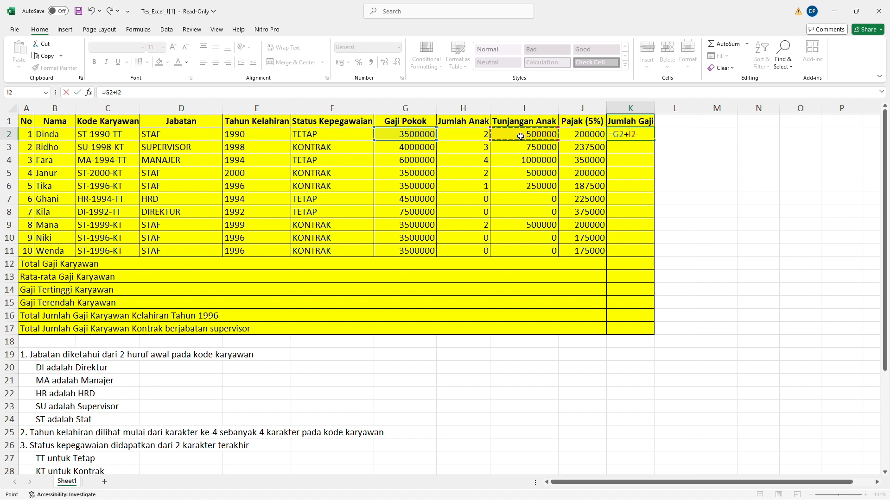
type("-")
left_click(576, 135)
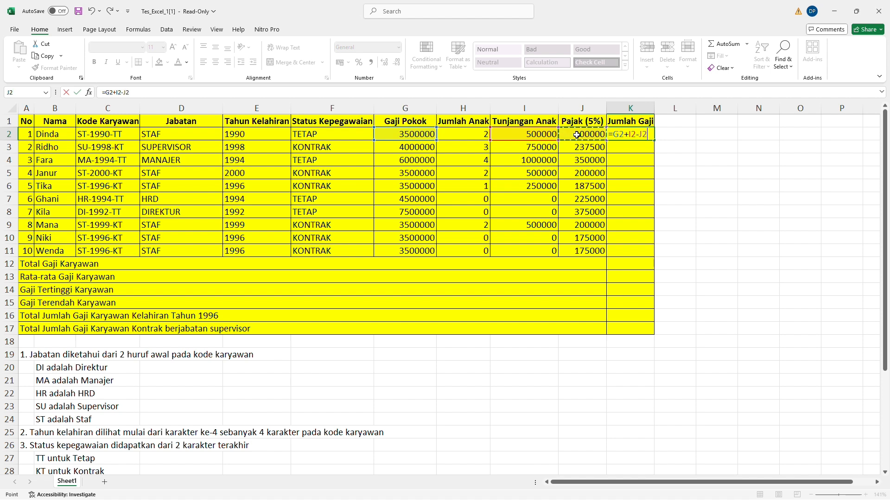
key("Return")
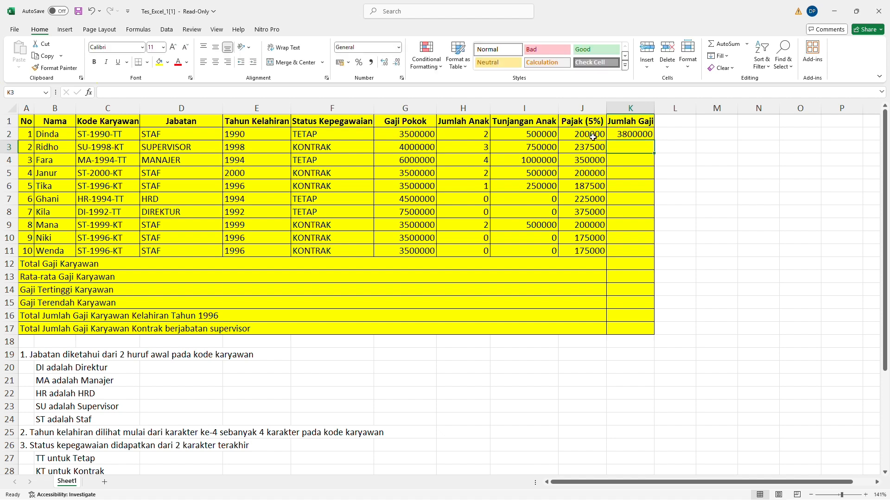
left_click(632, 135)
left_click_drag(653, 140, 649, 257)
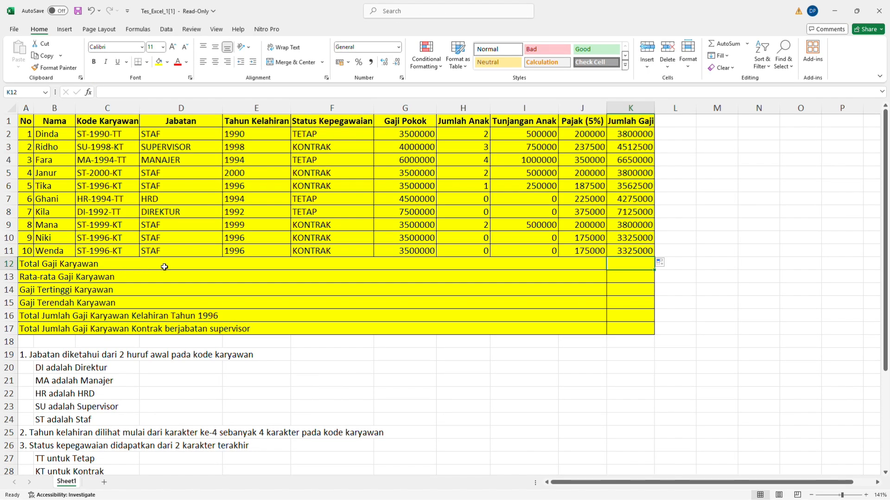
Enter =SUM(K2:K11) in K12 for Total Gaji Karyawan.
double_click(642, 263)
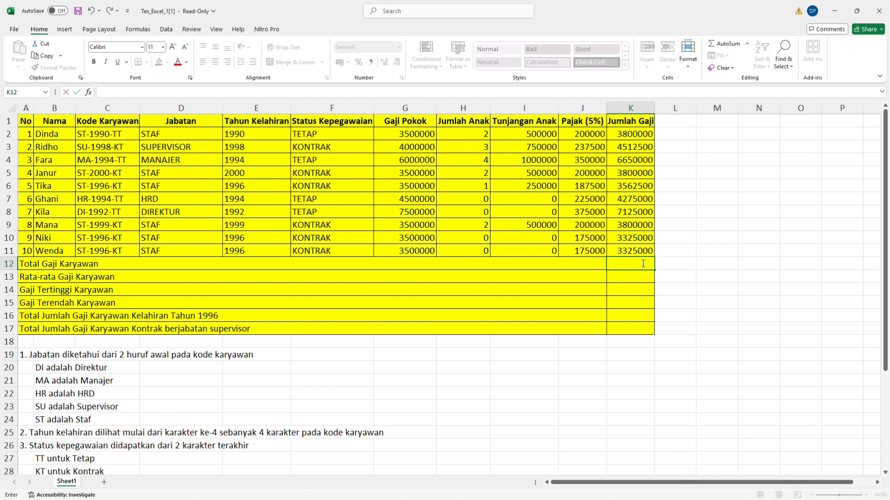
type("=SU")
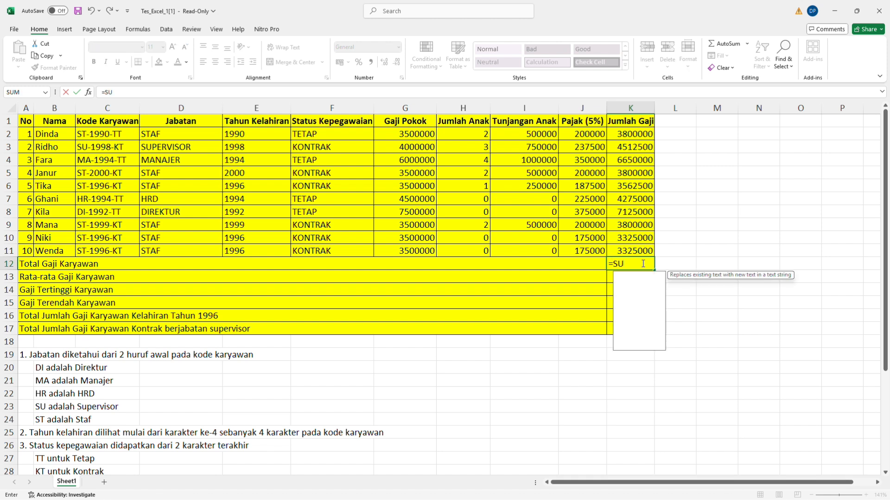
type("M(")
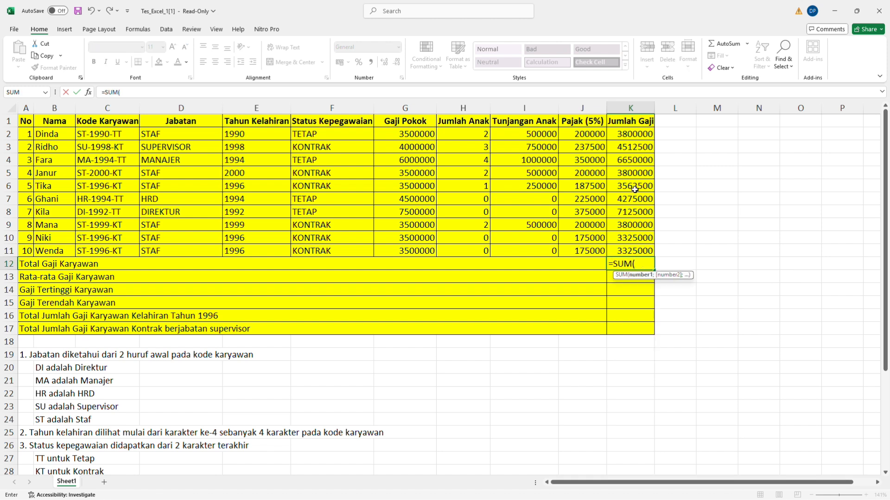
left_click_drag(619, 131, 641, 250)
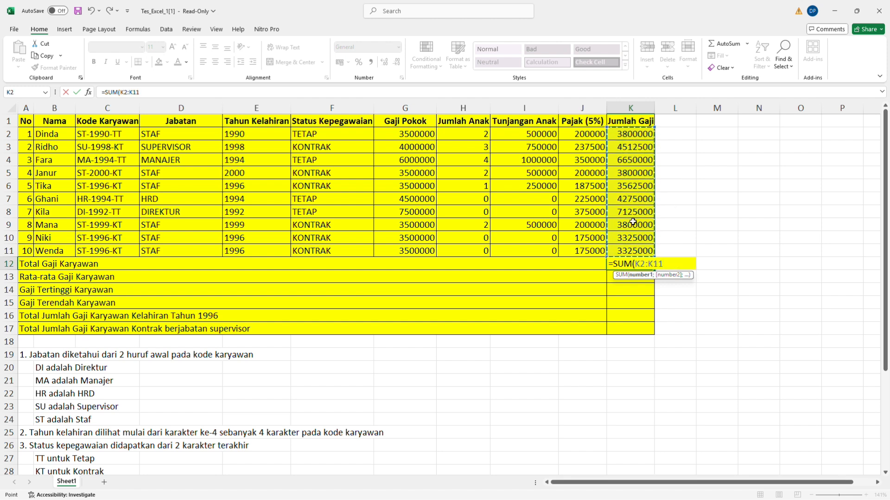
type(")")
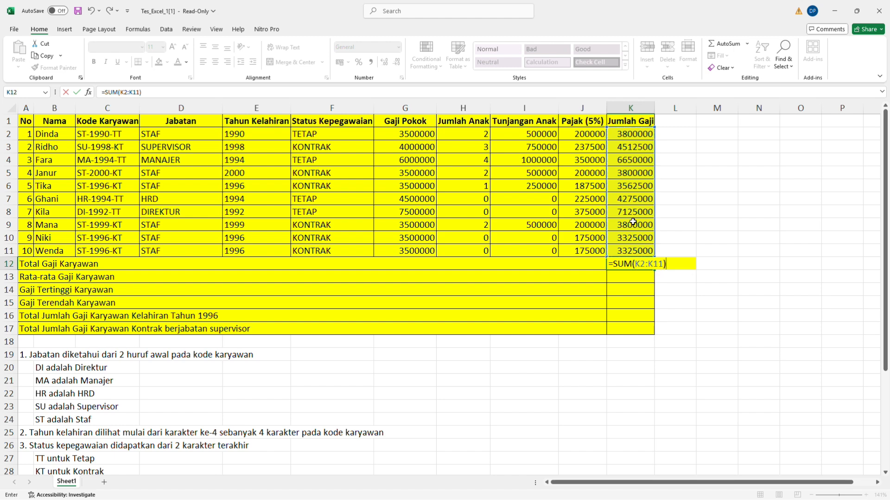
key("Return")
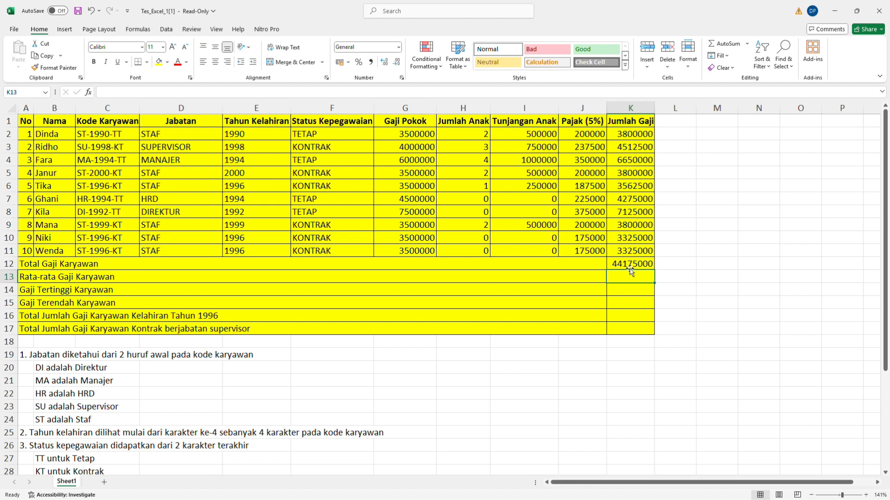
scroll(631, 272, "down", 1)
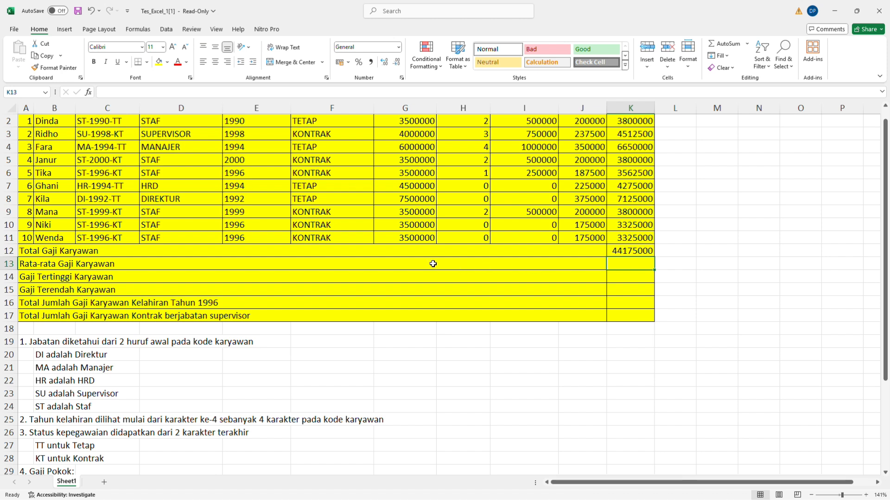
double_click(628, 266)
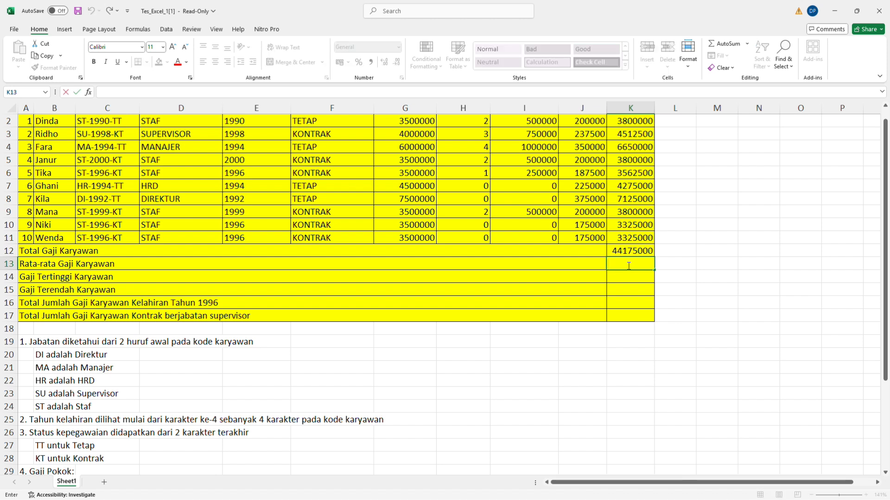
type("AVERAGE")
key("BackSpace")
key("BackSpace")
key("BackSpace")
key("BackSpace")
key("BackSpace")
key("BackSpace")
key("BackSpace")
Enter =AVERAGE(K2:K11) in K13 for Rata-rata Gaji Karyawan.
type("=AV")
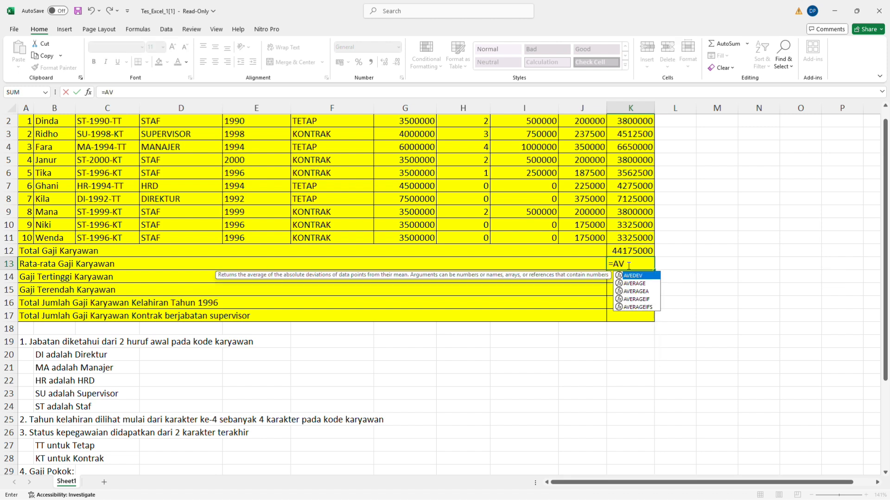
type("E")
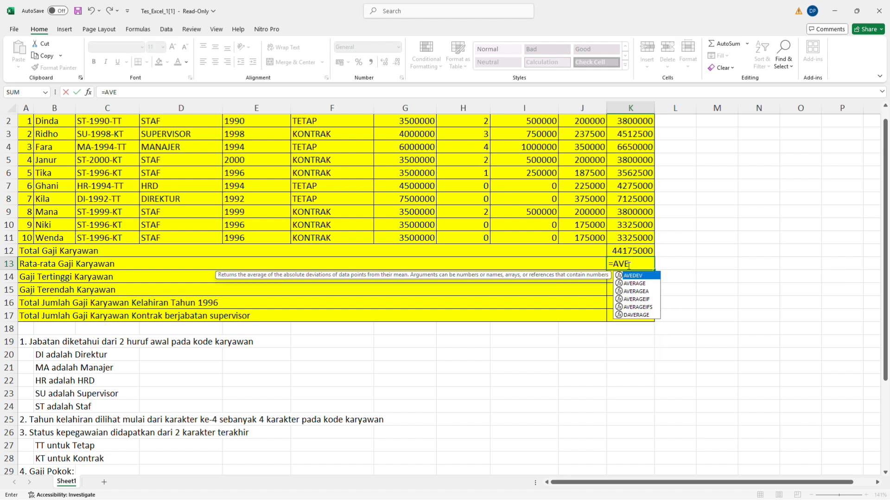
type("RAGE")
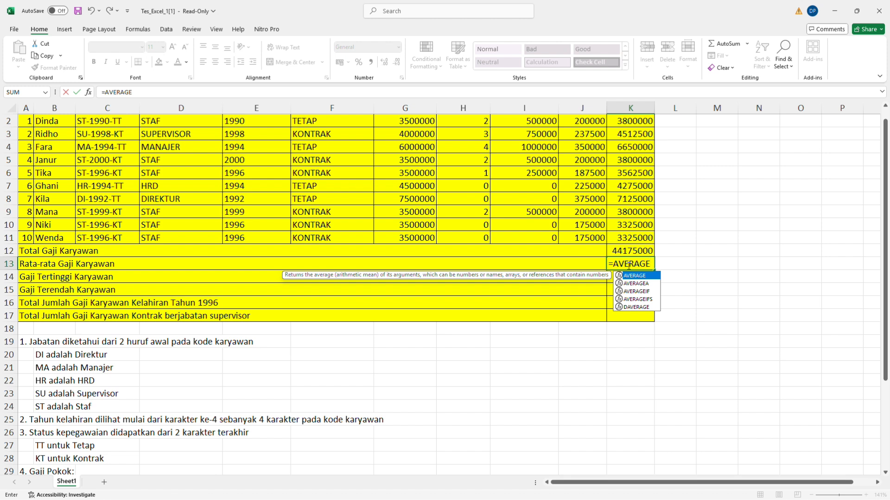
type("(")
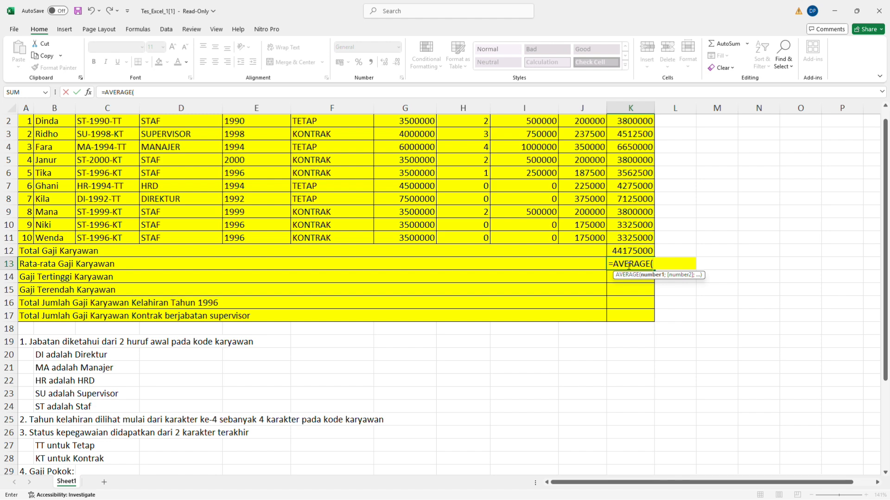
scroll(628, 265, "up", 1)
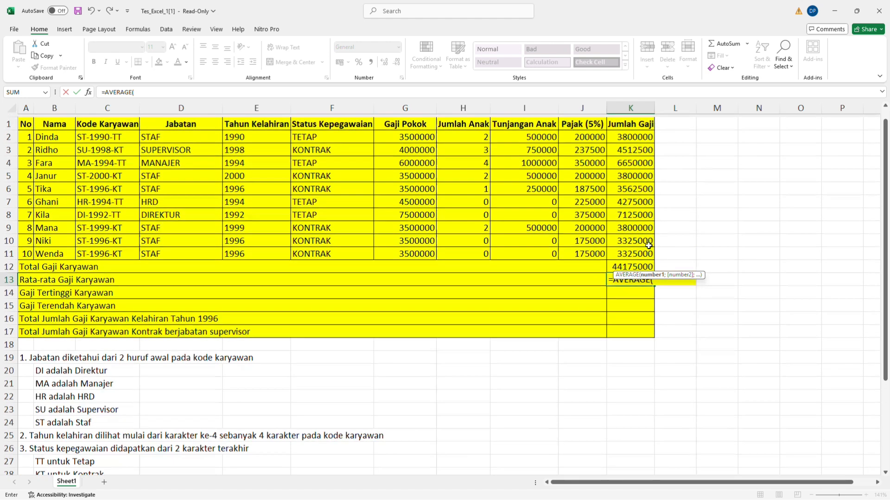
left_click_drag(623, 135, 638, 249)
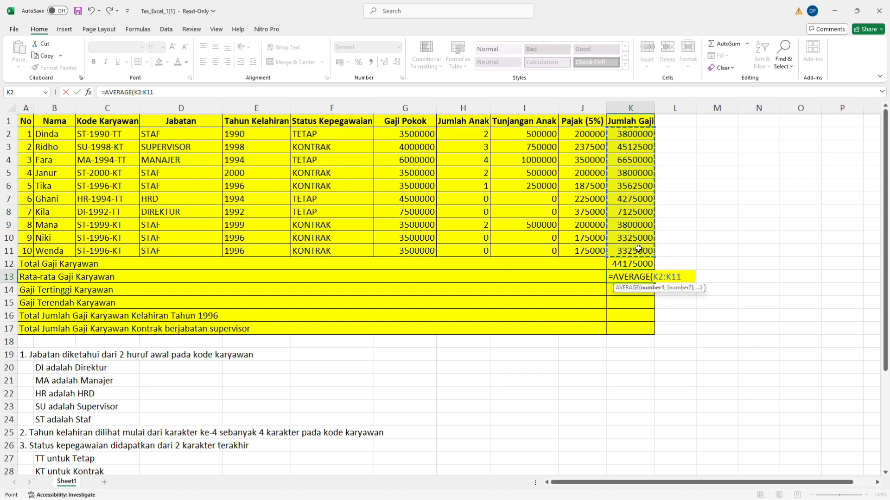
type(")")
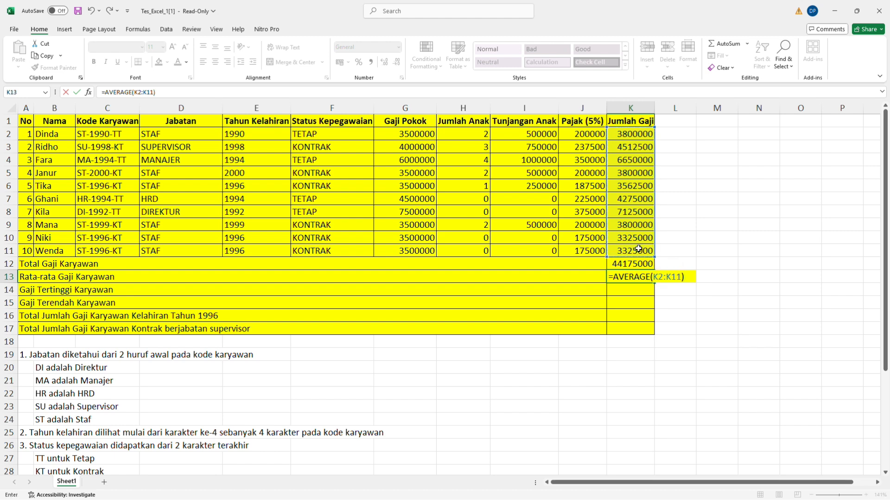
key("Return")
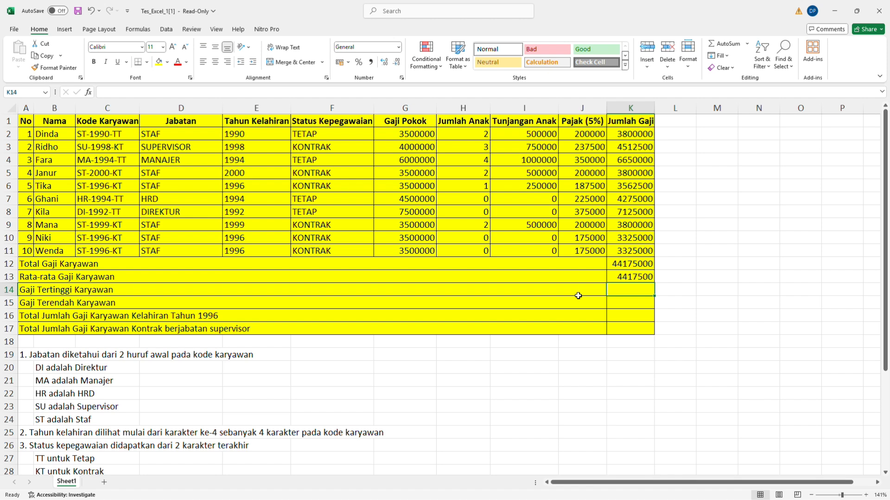
Enter =MAX(K2:K11) in K14 for Gaji Tertinggi Karyawan.
double_click(643, 292)
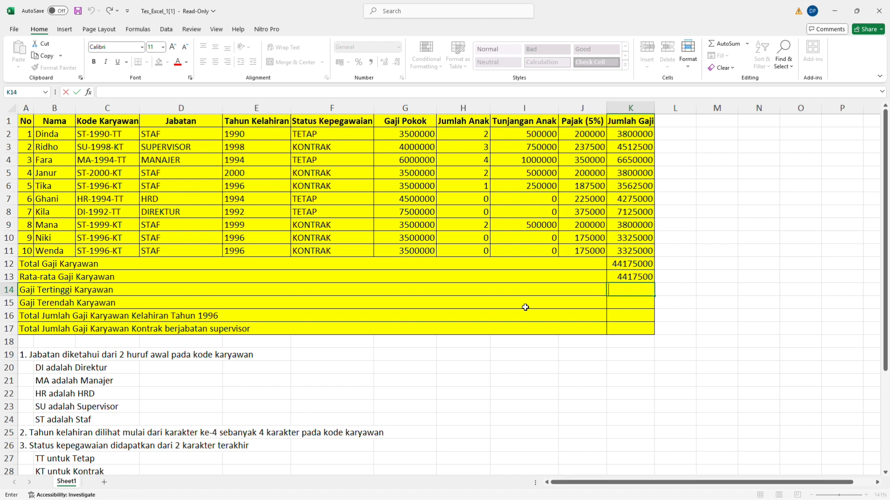
type("=MAX")
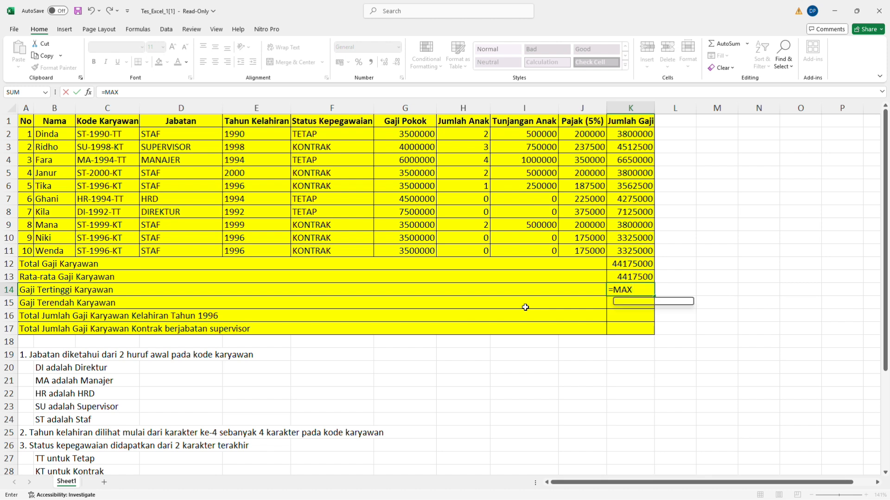
type("(")
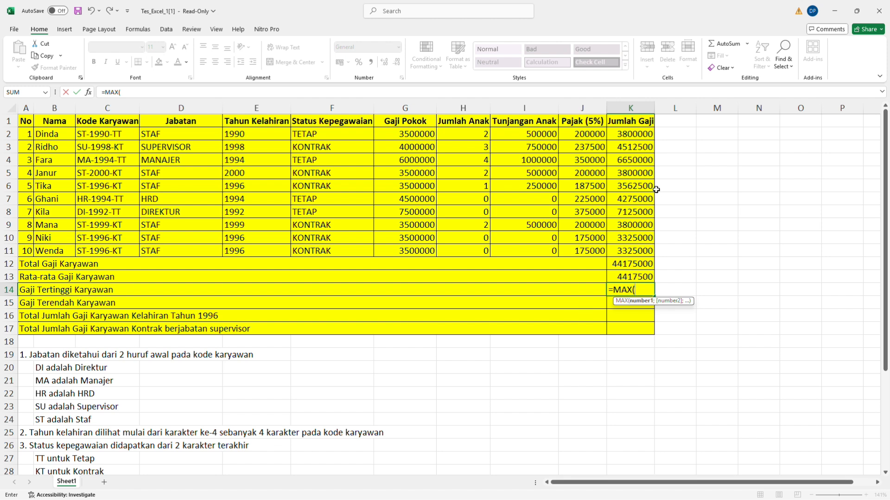
left_click_drag(622, 138, 637, 249)
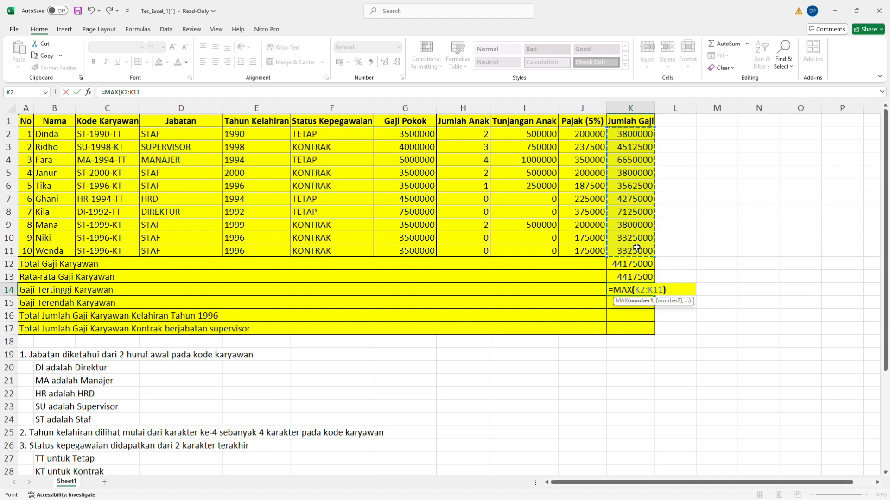
type(")")
key("Return")
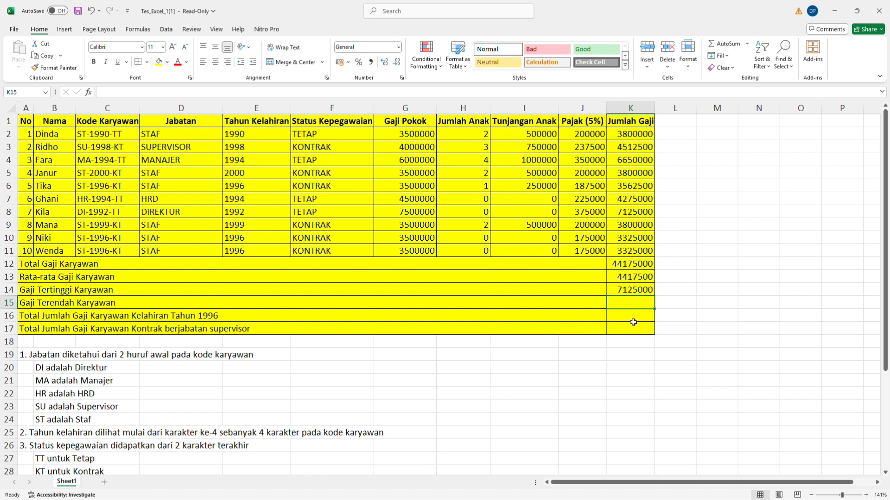
type("MIN")
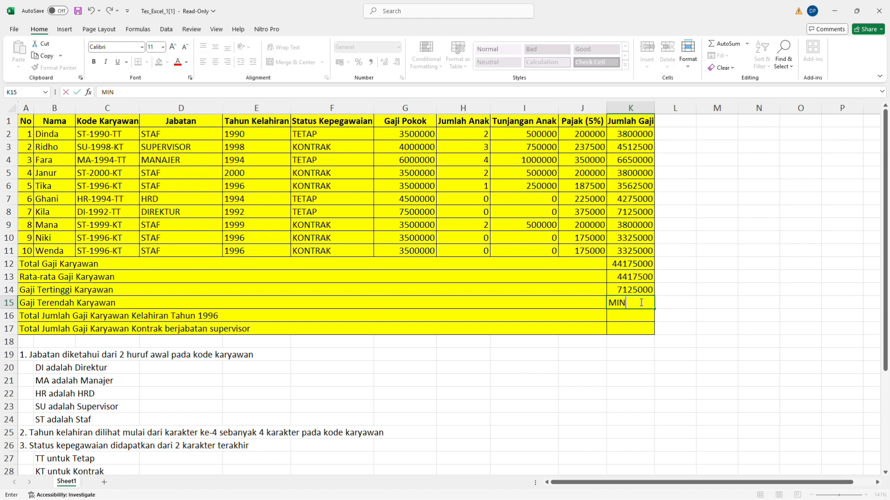
key("BackSpace")
key("BackSpace")
key("BackSpace")
Enter =MIN(K2:K11) in K15 for Gaji Terendah Karyawan.
type("=m")
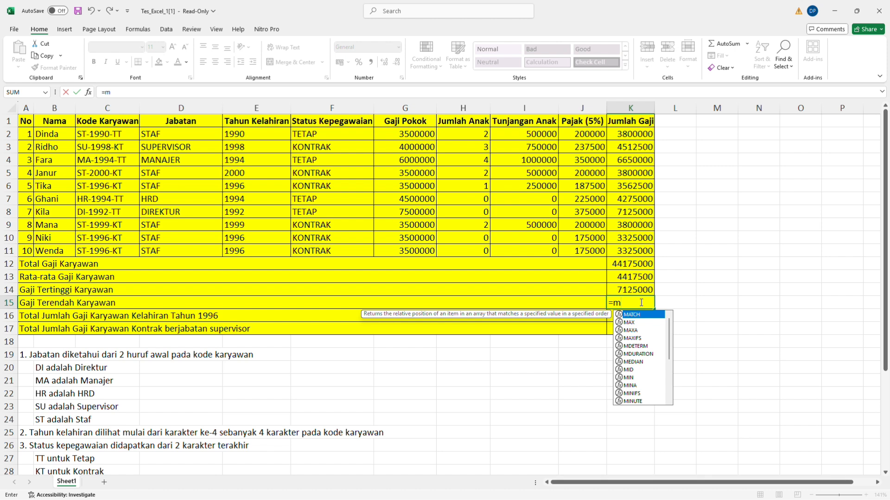
key("BackSpace")
type("MIN")
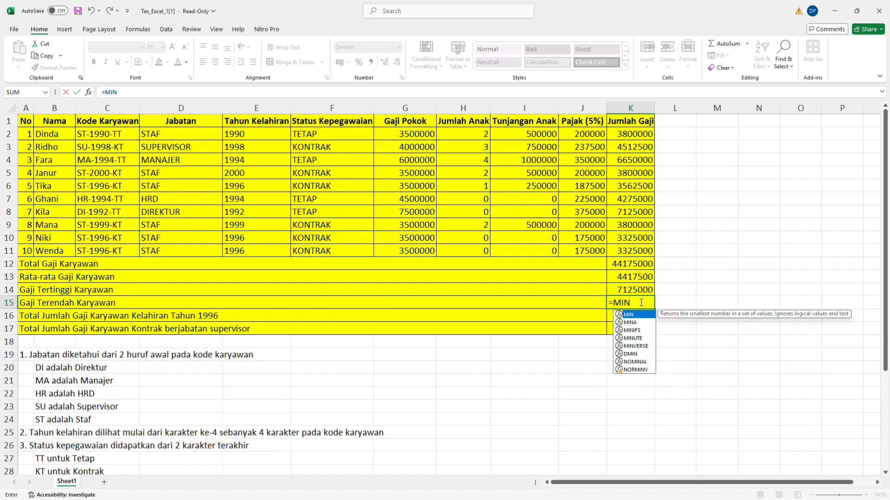
type("(")
left_click_drag(622, 132, 638, 251)
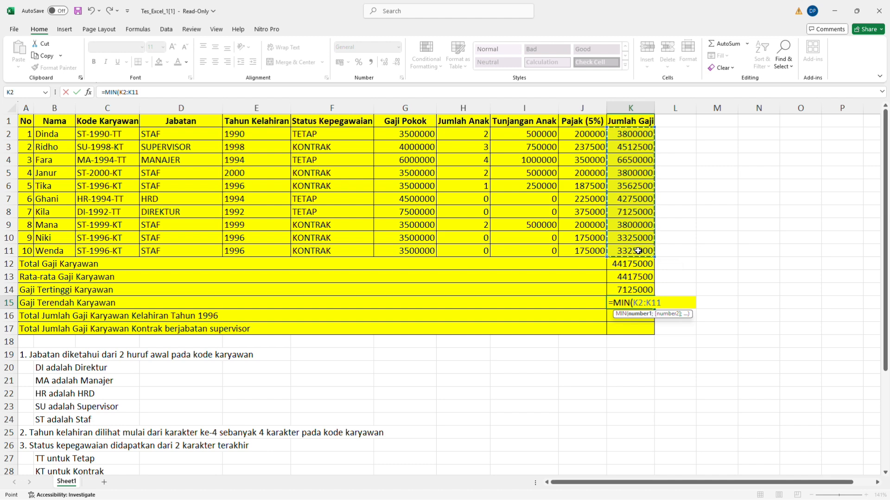
type(")")
key("Return")
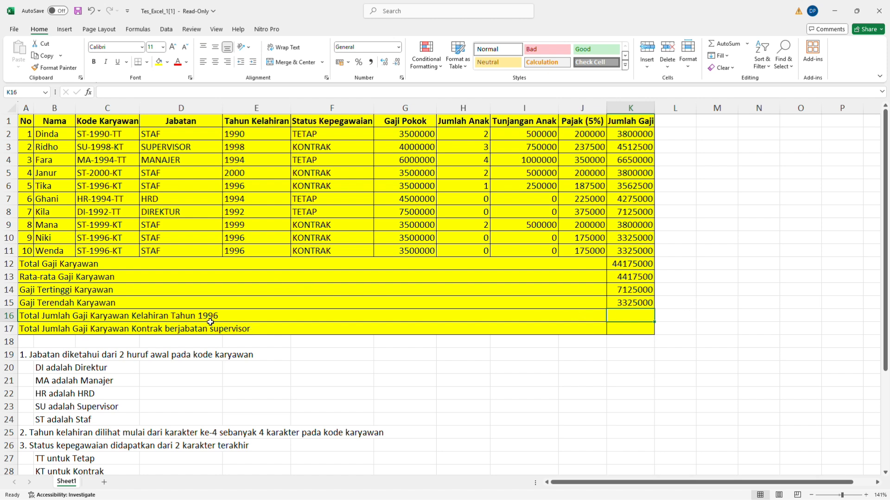
double_click(635, 319)
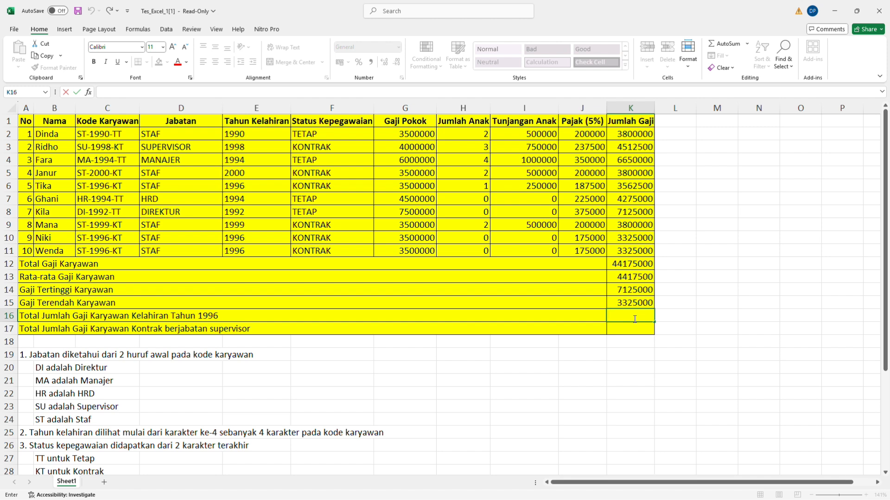
type("SUMIF")
key("BackSpace")
key("BackSpace")
key("BackSpace")
key("BackSpace")
key("BackSpace")
Enter =SUMIF(E2:E11;E10;G2:G11) in K16 for Total Jumlah Gaji Karyawan Kelahiran Tahun 1996.
type("=")
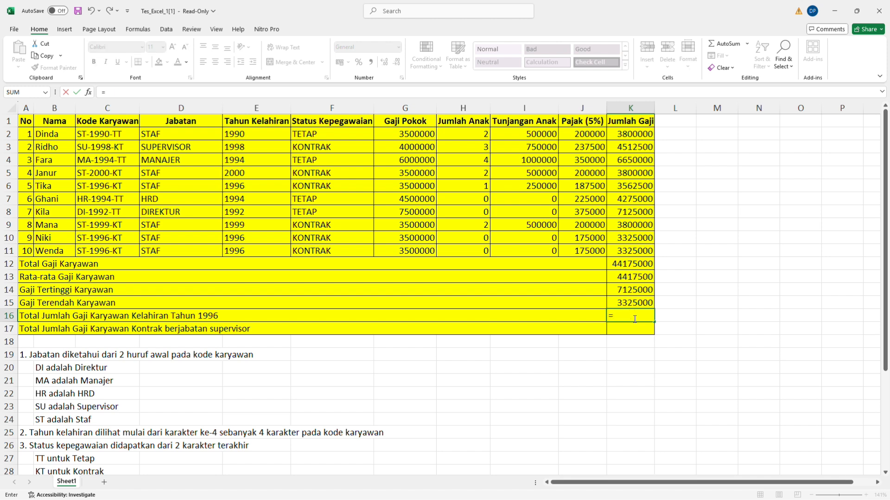
type("SUMI")
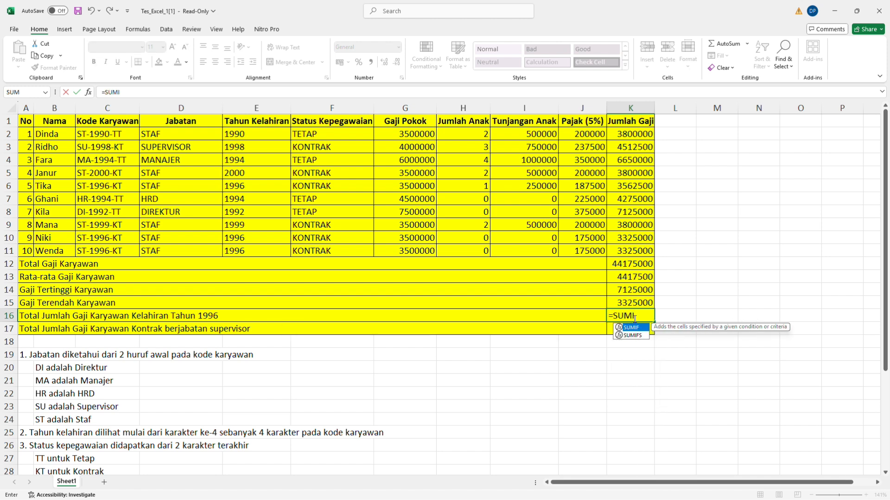
type("F(")
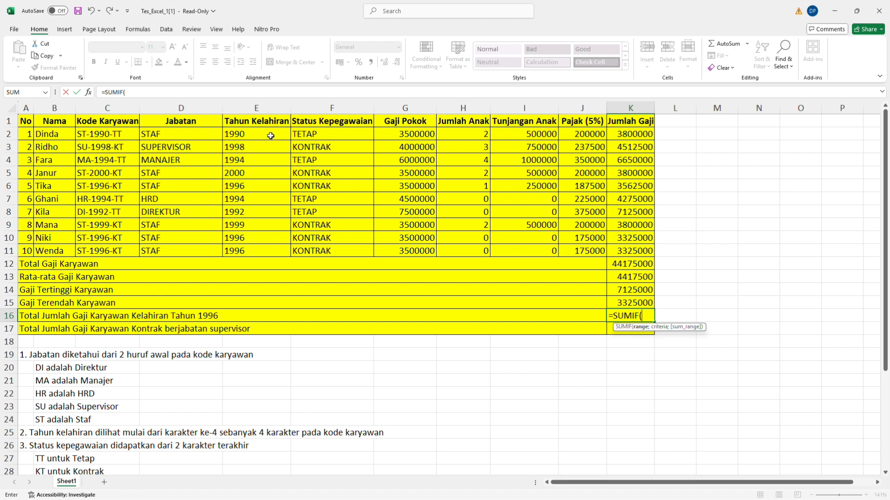
left_click_drag(271, 136, 274, 254)
type(";")
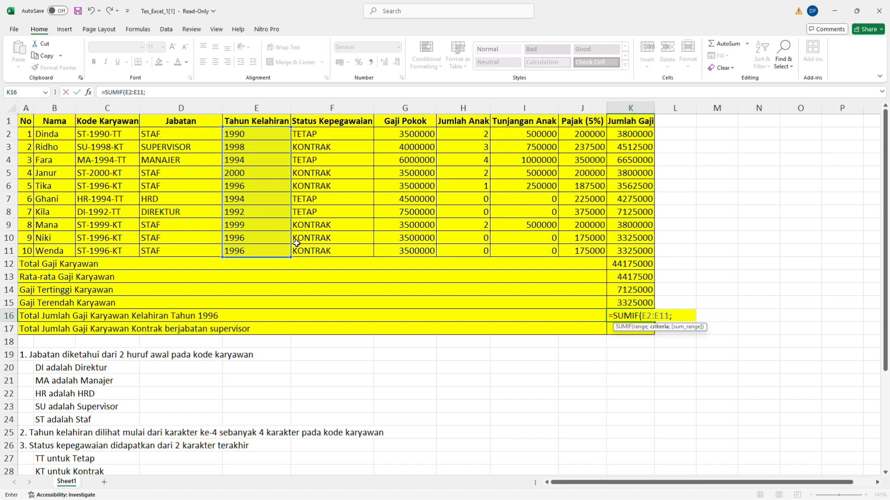
left_click(269, 237)
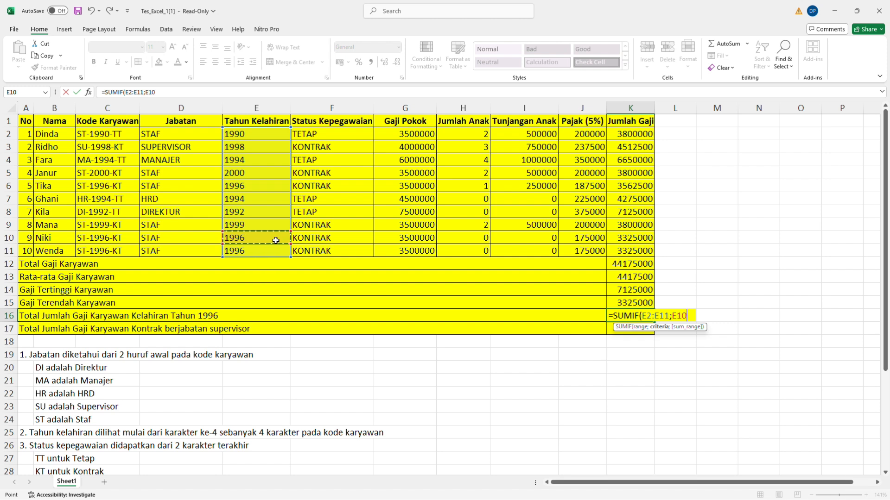
type(";")
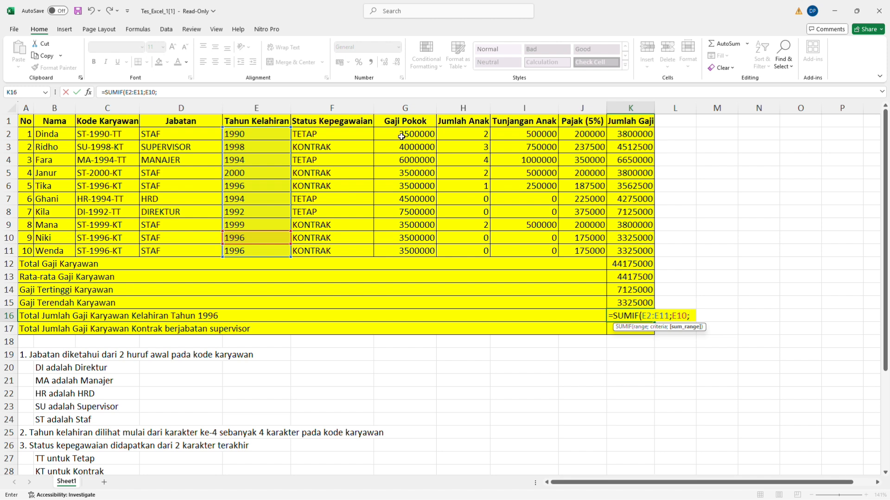
left_click_drag(401, 137, 403, 250)
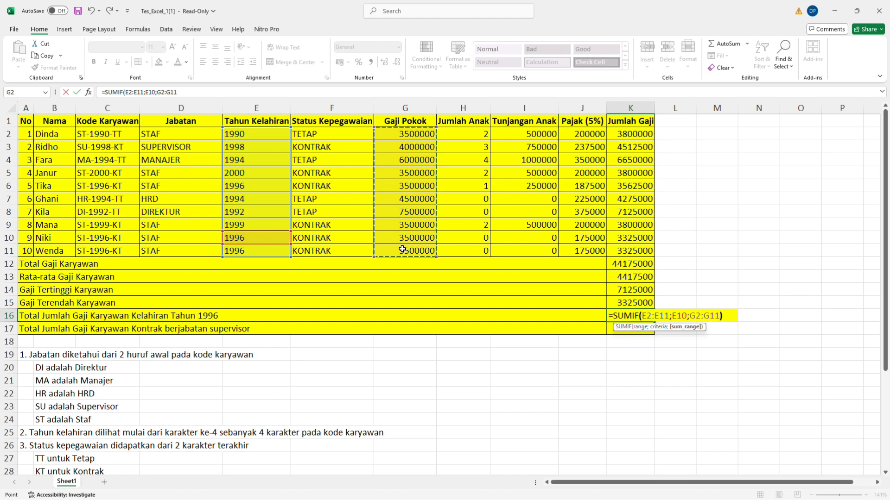
type(")")
key("Return")
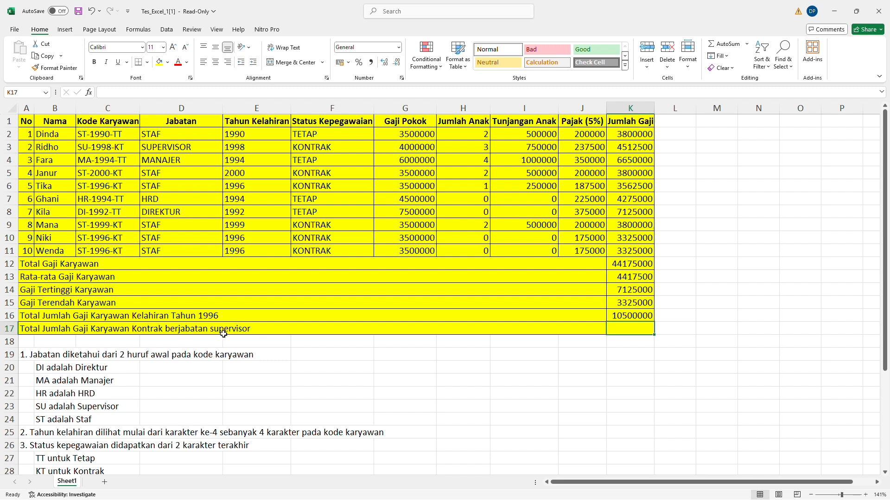
double_click(640, 327)
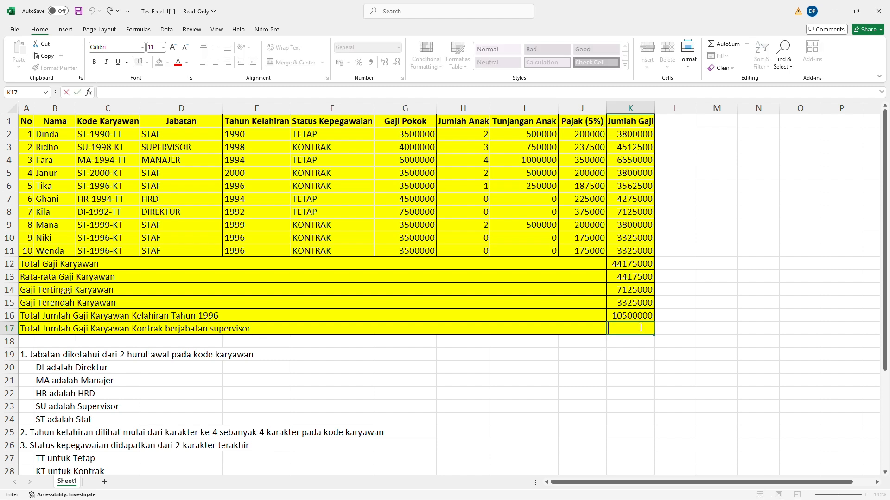
type("SUMIF")
key("BackSpace")
key("BackSpace")
key("BackSpace")
key("BackSpace")
key("BackSpace")
Enter =SUMIFS(K2:K11;D2:D11;D3;F2:F11;F3) in K17 for Total Jumlah Gaji Karyawan Kontrak berjabatan supervisor.
type("=")
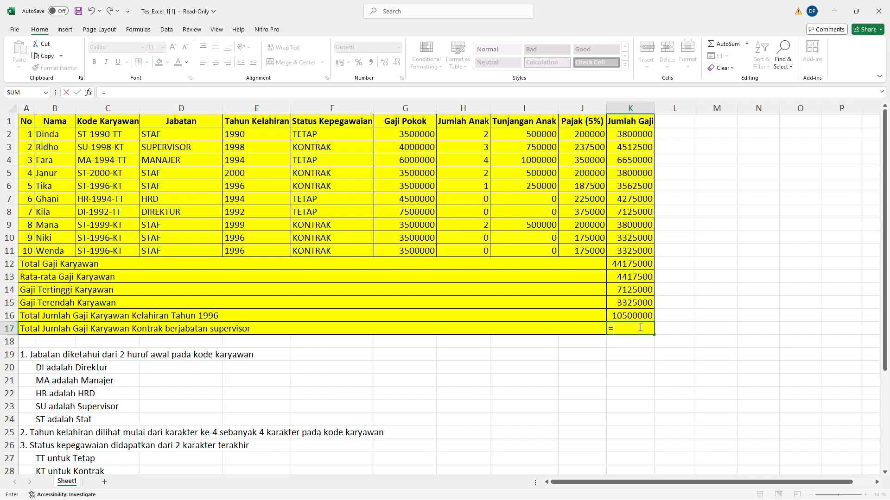
type("SUM")
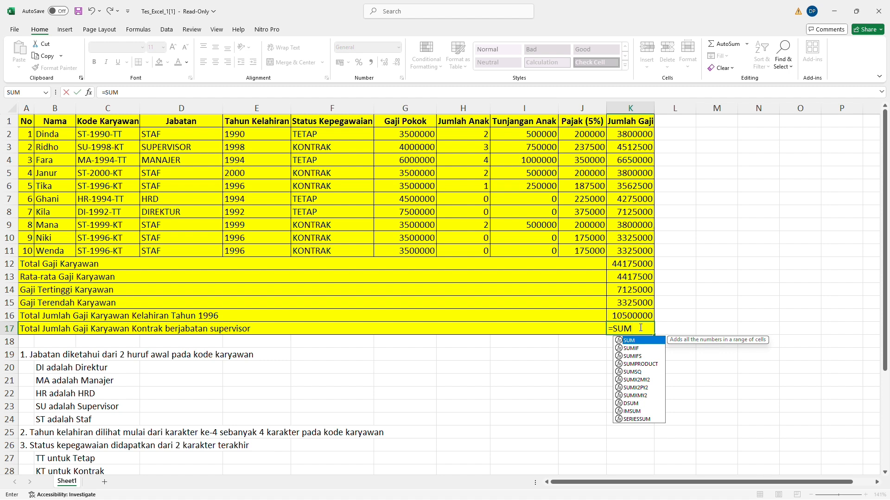
type("IF")
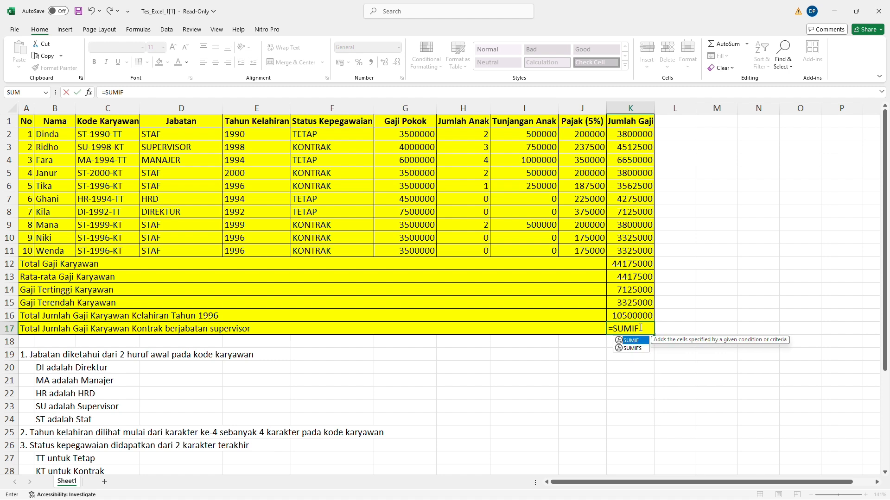
type("S(")
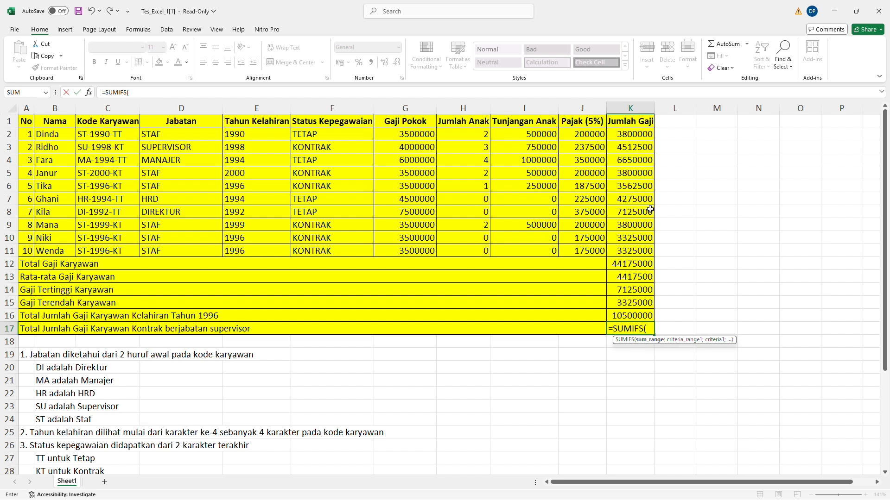
left_click_drag(621, 132, 636, 247)
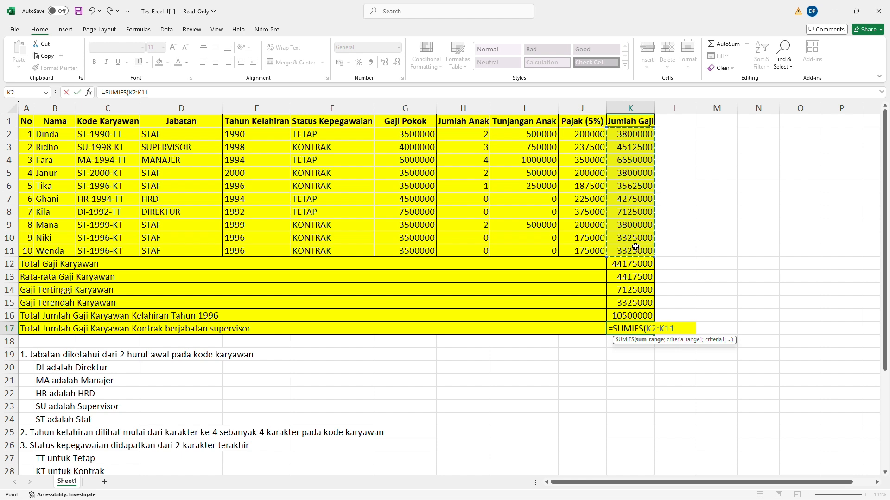
type(";")
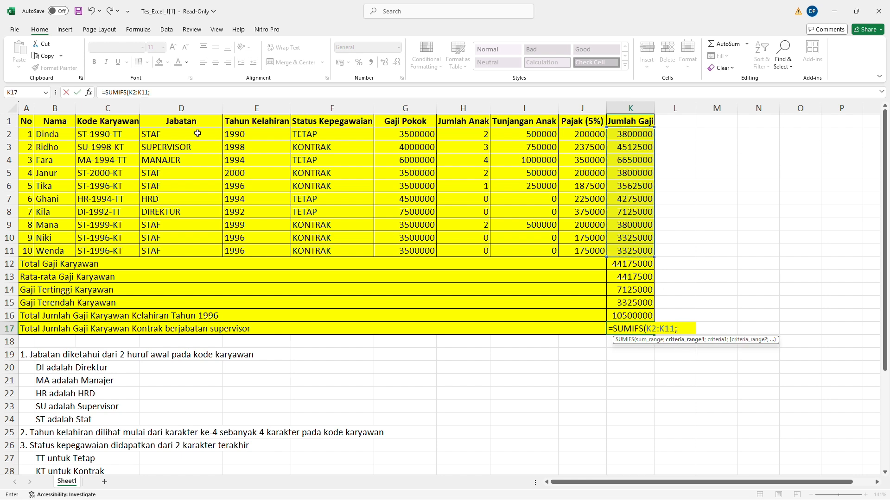
left_click_drag(198, 134, 193, 248)
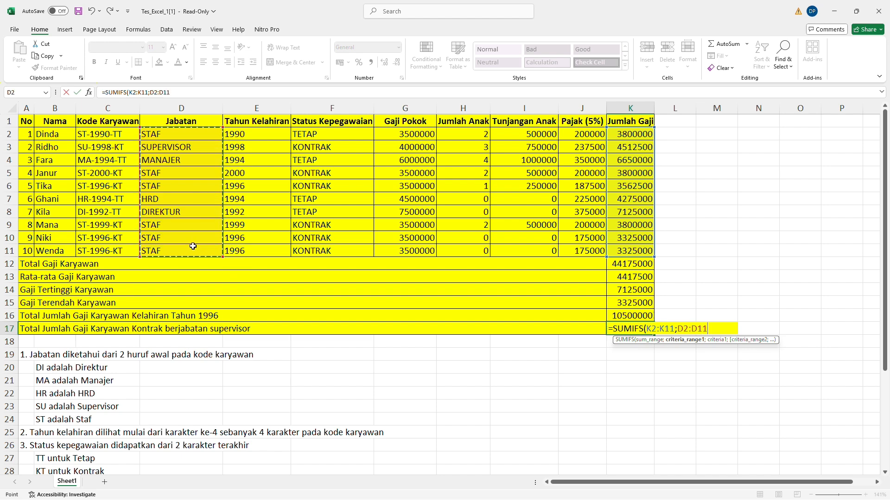
type(";")
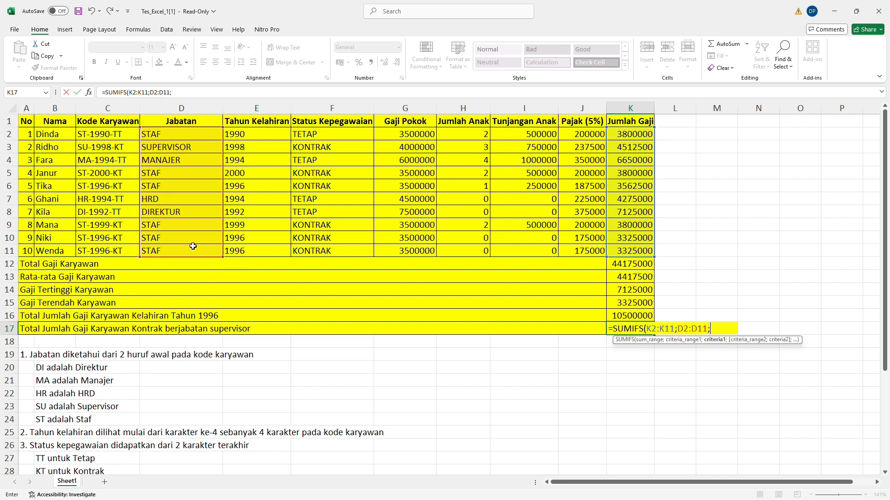
left_click(194, 145)
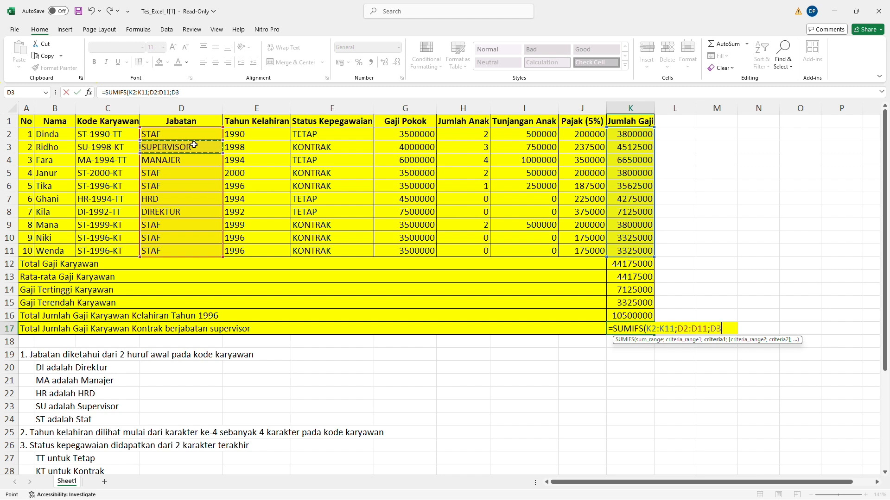
type(";")
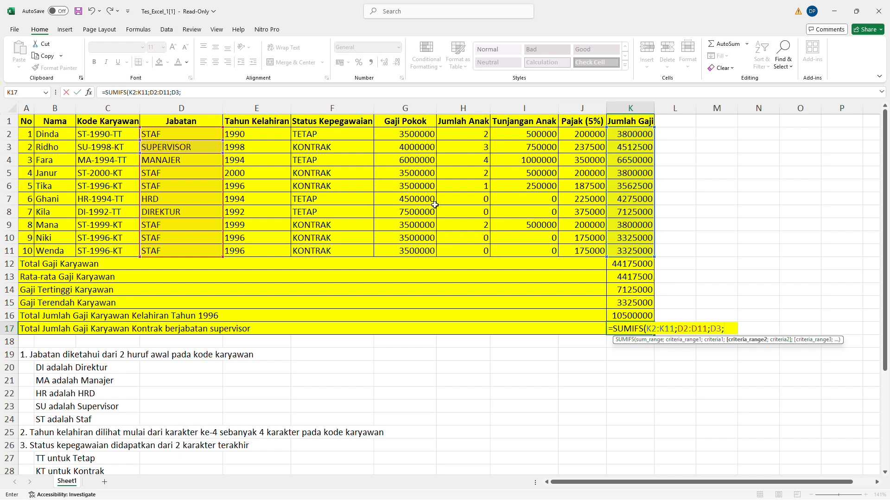
left_click_drag(318, 134, 332, 252)
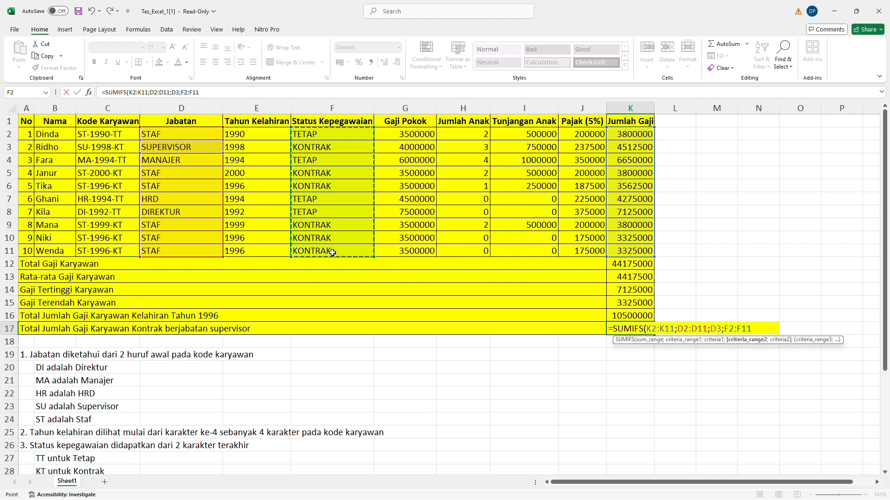
type(";")
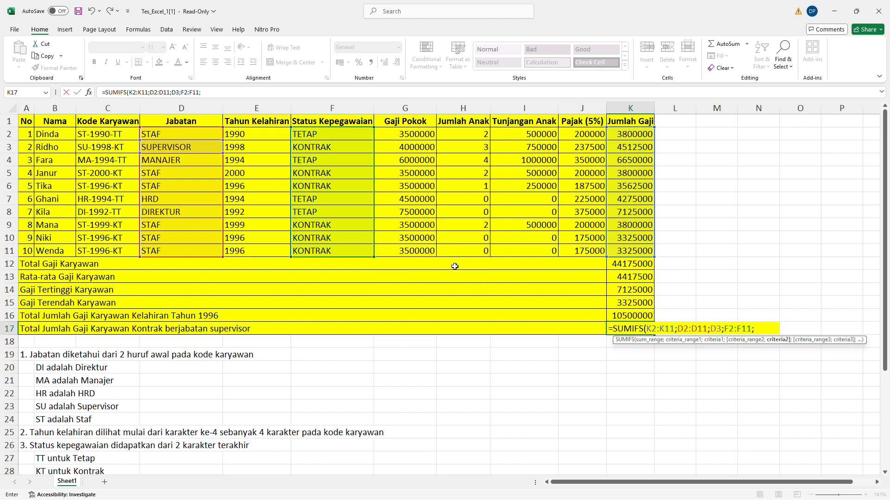
left_click(350, 148)
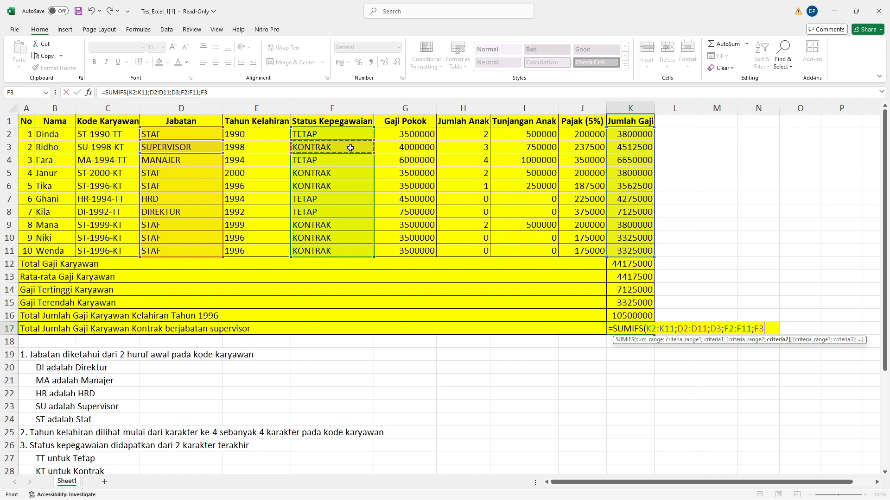
type(")")
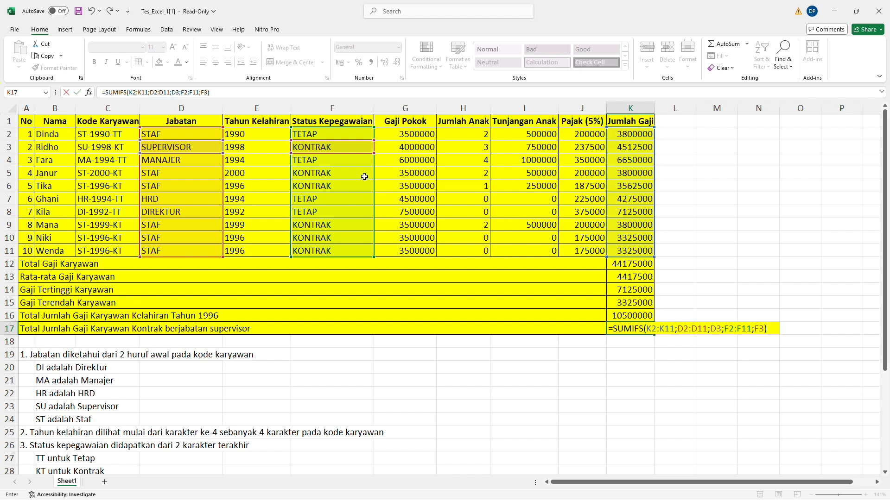
key("Return")
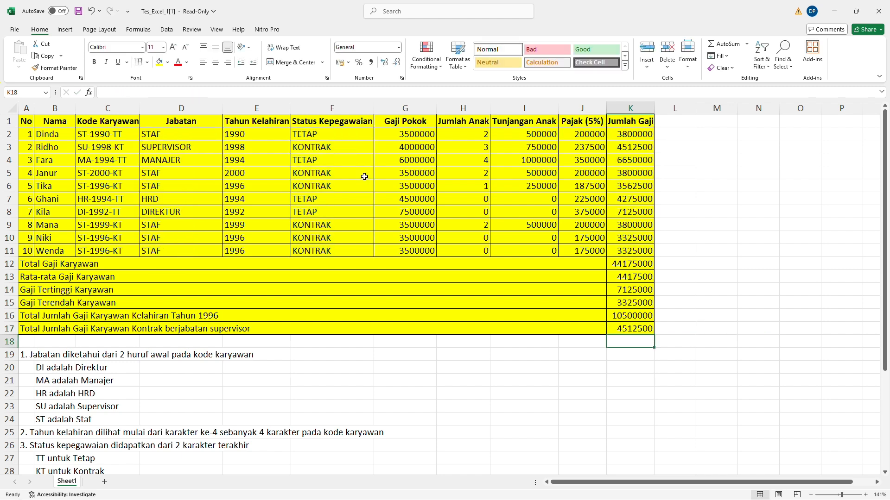